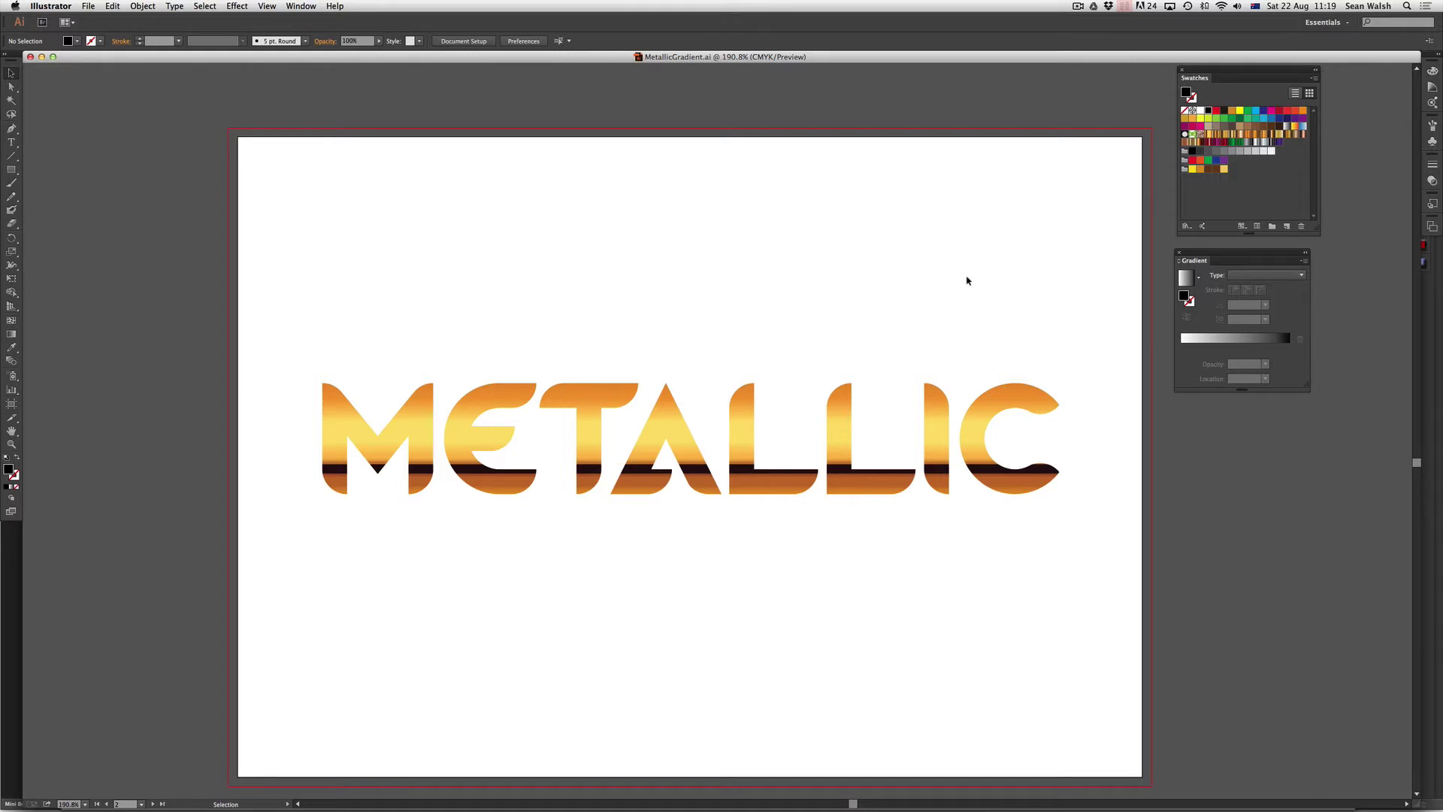
- Use the Rectangle tool to draw a wide black rectangle across the page above the METALLIC lettering
{"action": "scroll", "coordinate": [967, 281], "scroll_direction": "up", "scroll_amount": 10}
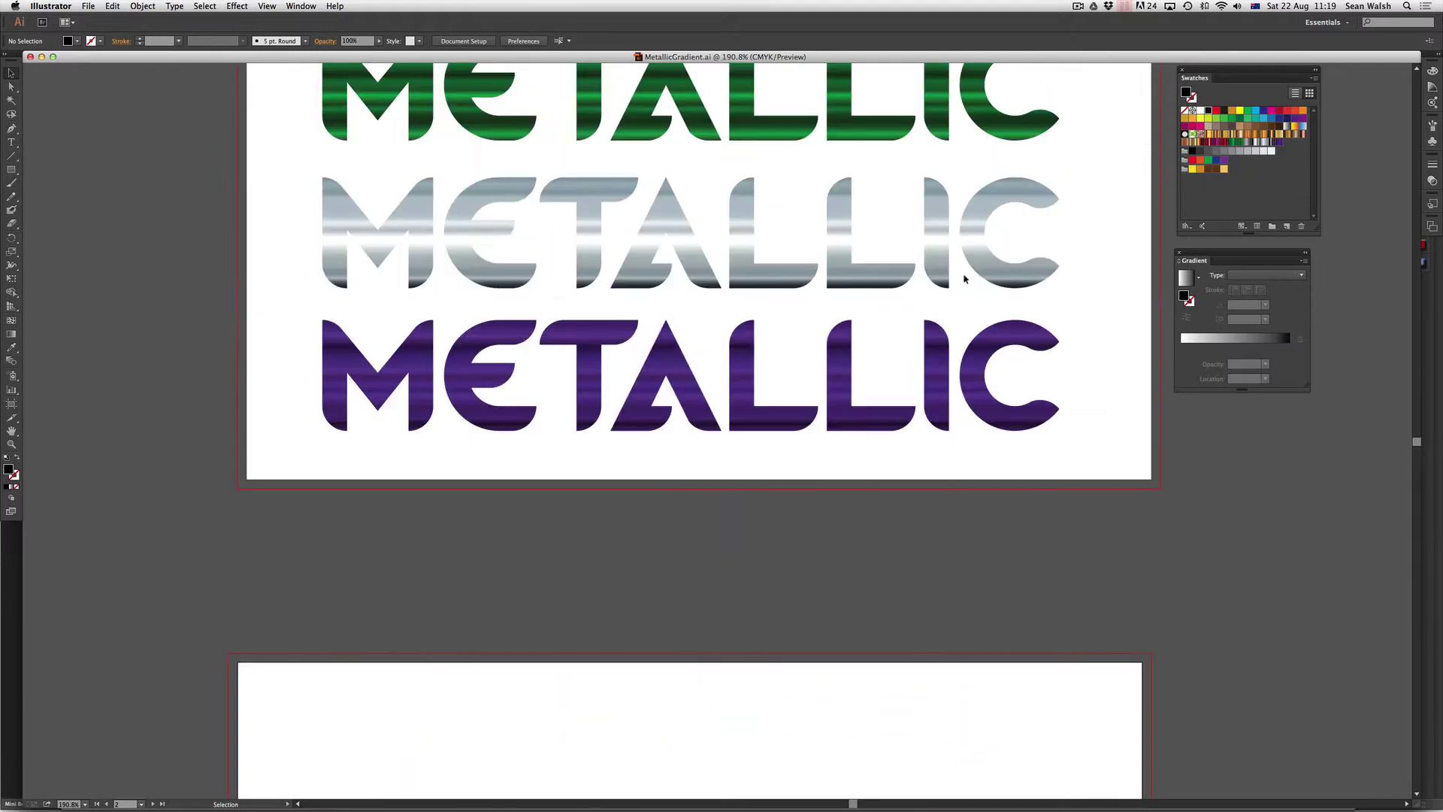
{"action": "scroll", "coordinate": [965, 279], "scroll_direction": "up", "scroll_amount": 3}
{"action": "scroll", "coordinate": [965, 279], "scroll_direction": "up", "scroll_amount": 1}
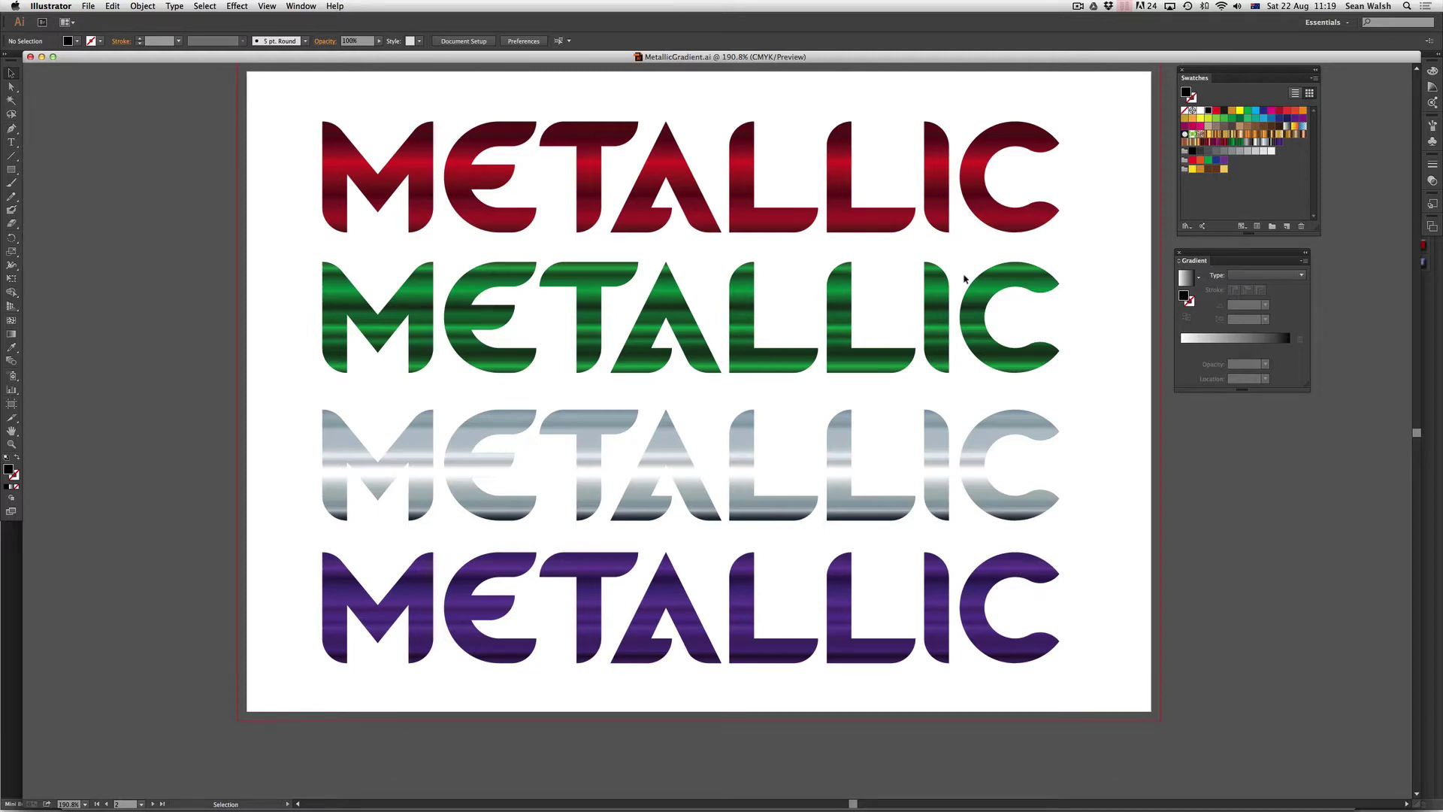
{"action": "scroll", "coordinate": [964, 279], "scroll_direction": "down", "scroll_amount": 8}
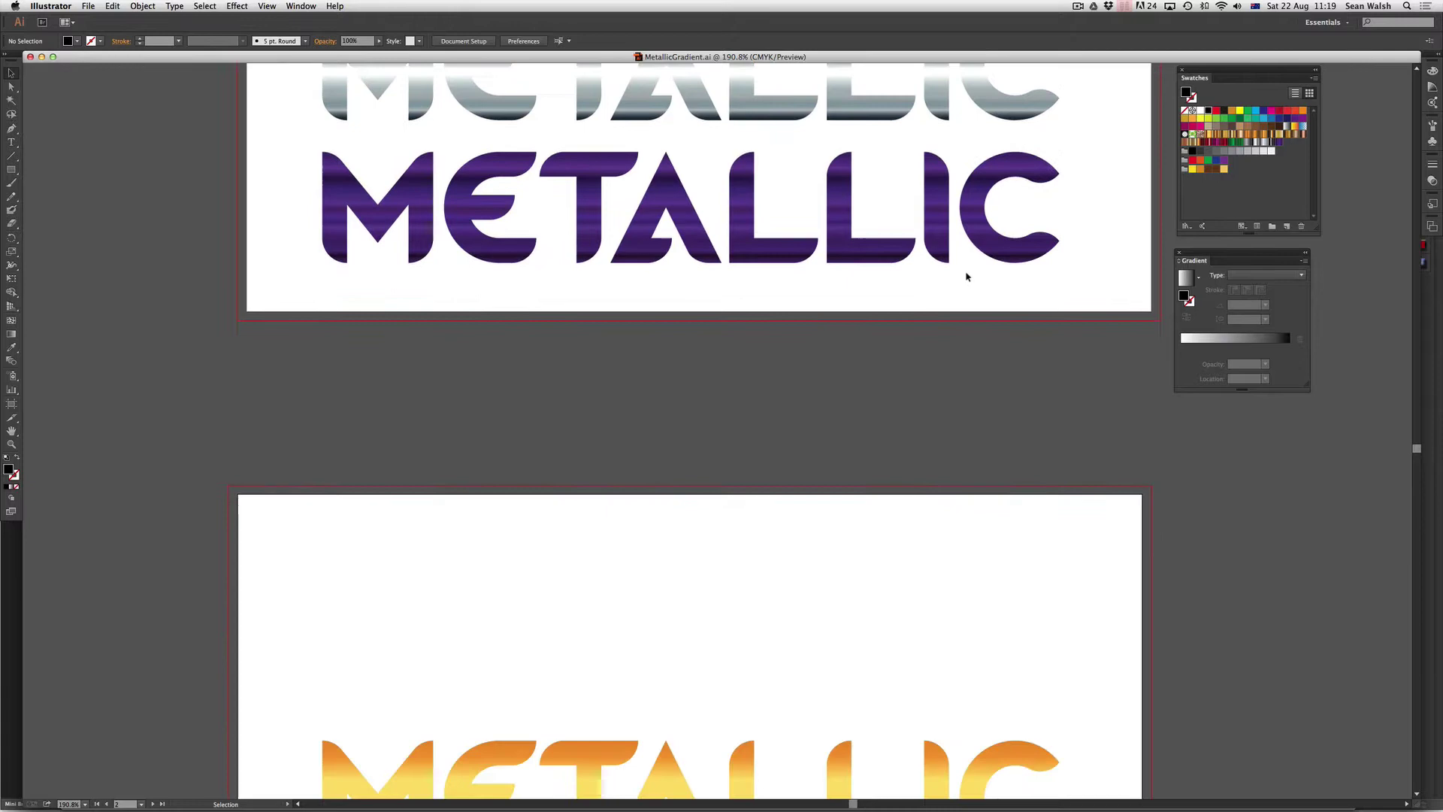
{"action": "scroll", "coordinate": [966, 277], "scroll_direction": "down", "scroll_amount": 3}
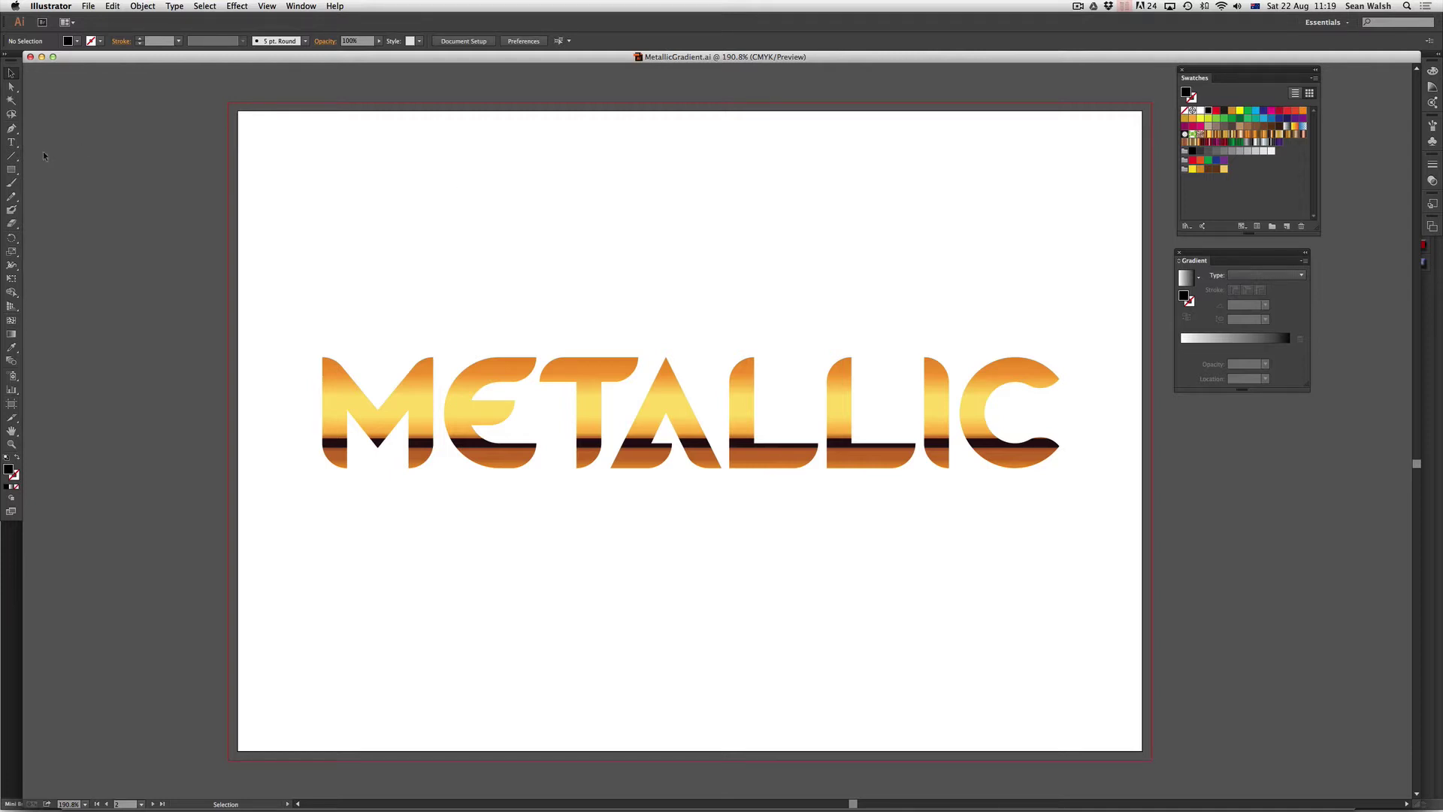
{"action": "left_click", "coordinate": [12, 169]}
{"action": "left_click_drag", "start_coordinate": [307, 168], "coordinate": [1050, 309]}
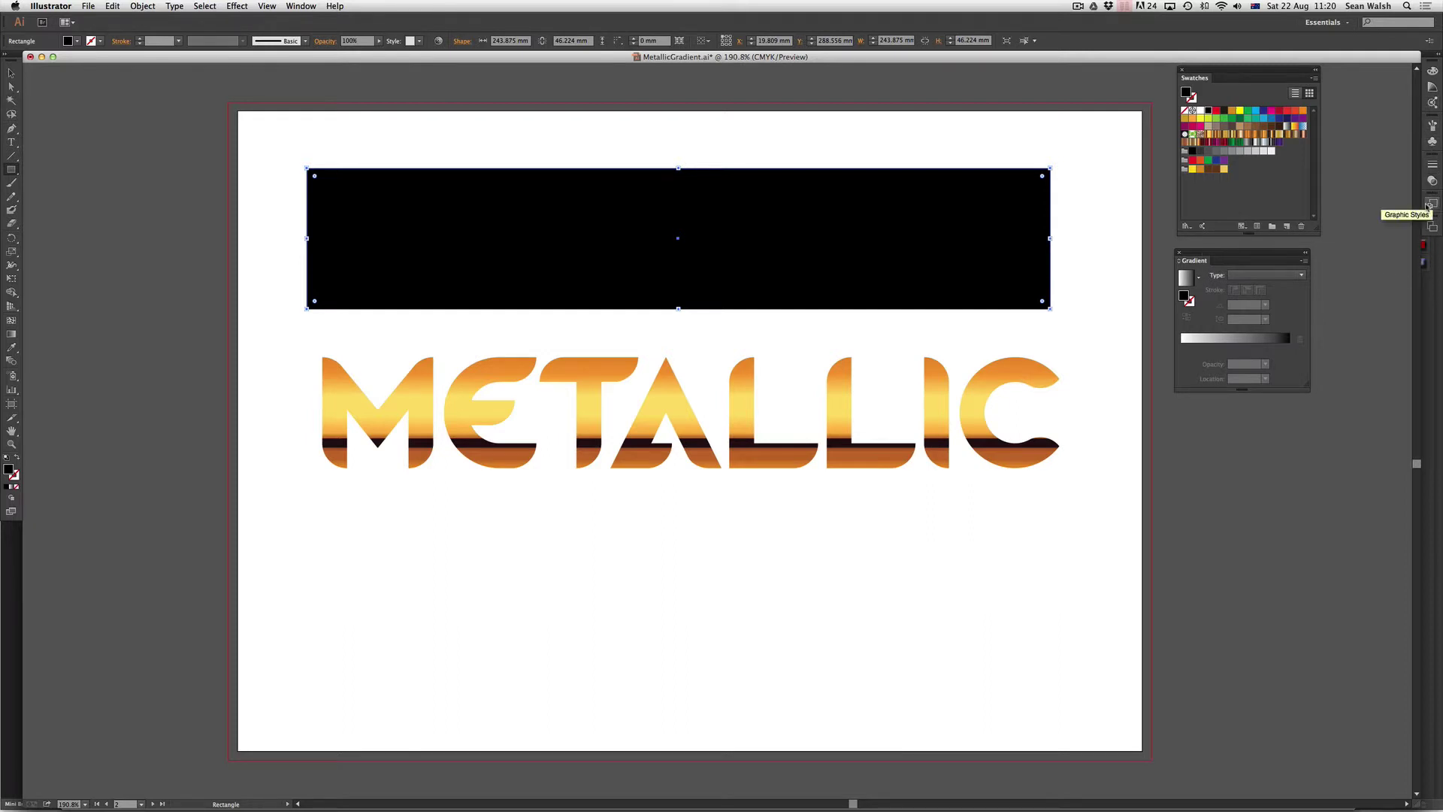
- In the Gradient panel, fill the rectangle with a radial gradient, then switch it to linear
{"action": "left_click", "coordinate": [301, 6]}
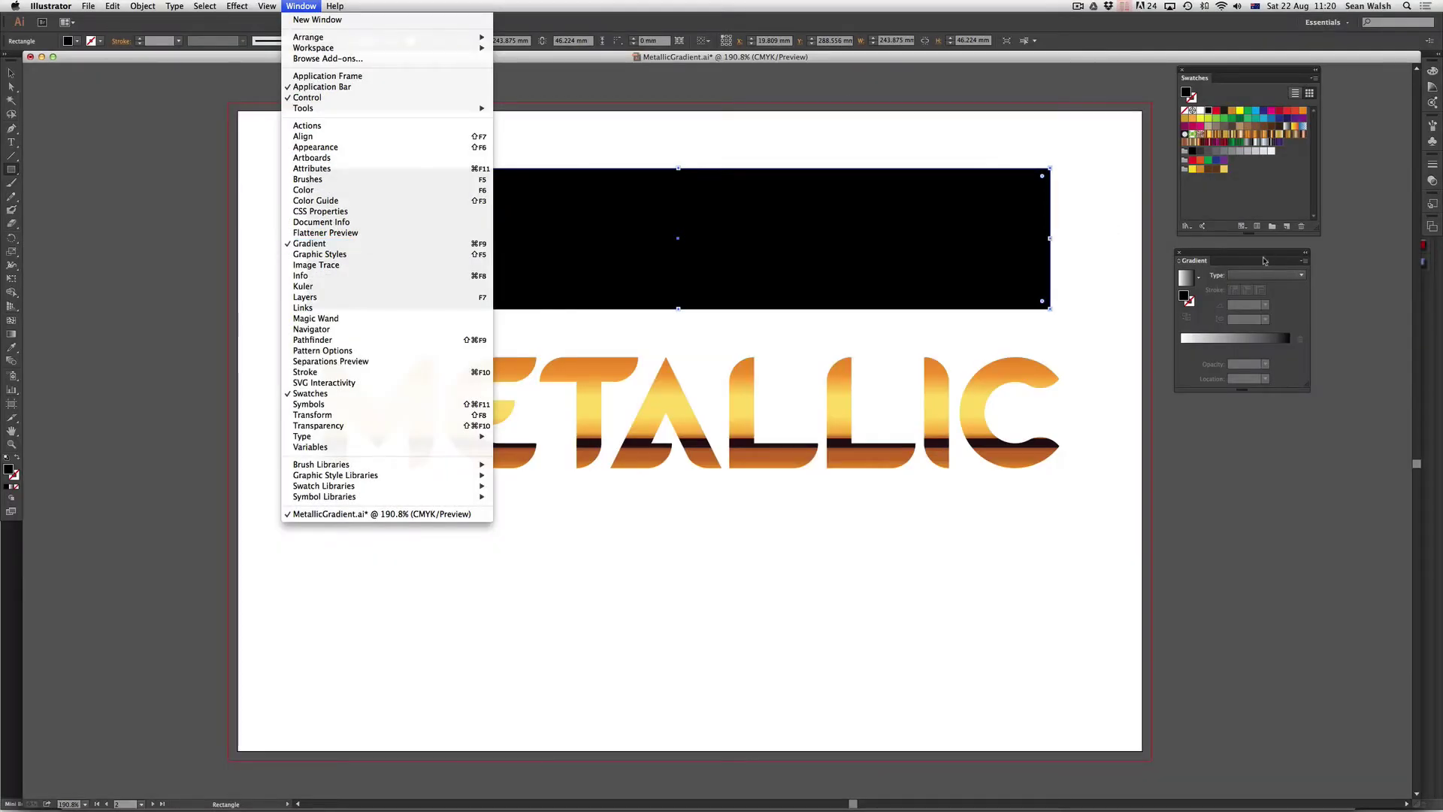
{"action": "left_click", "coordinate": [1265, 260]}
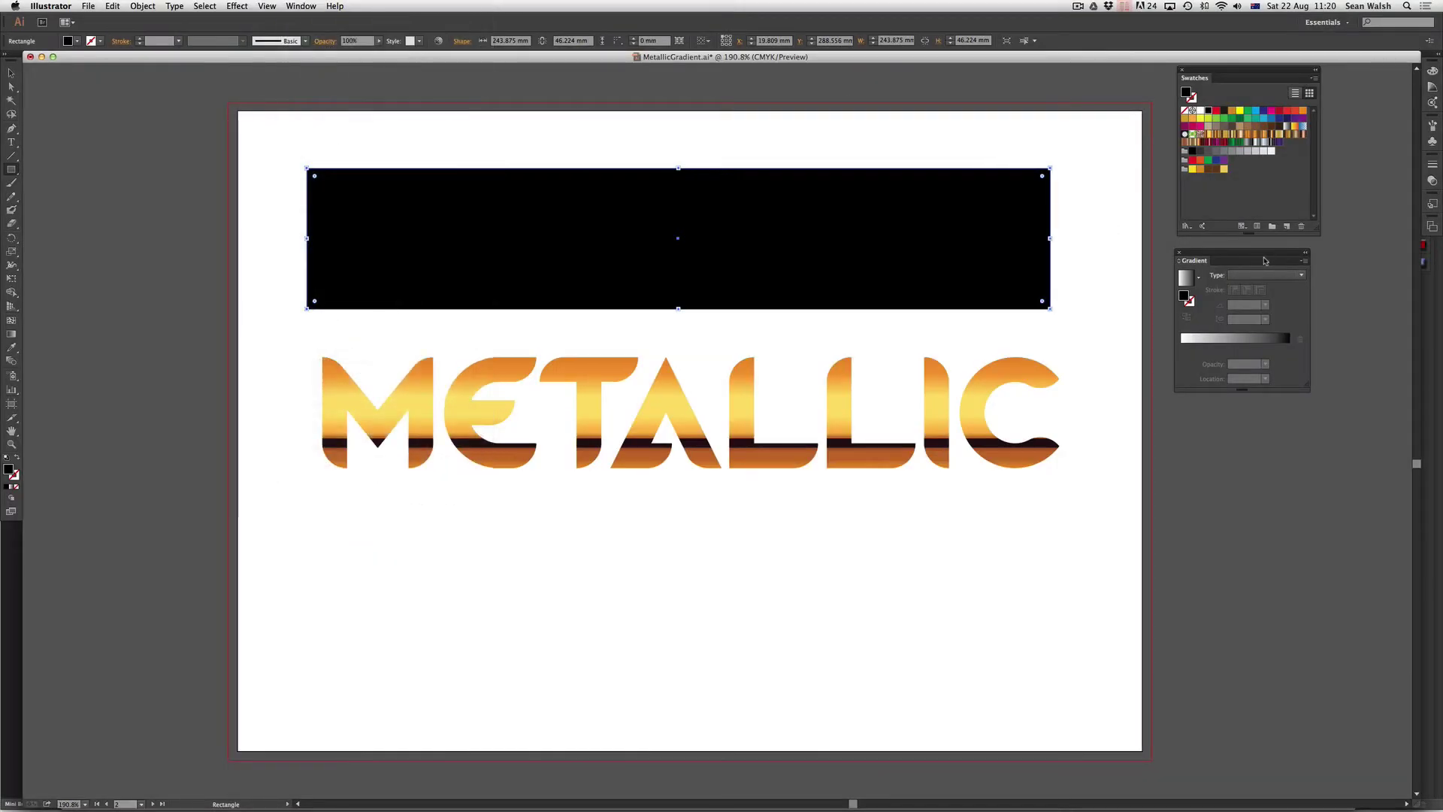
{"action": "left_click", "coordinate": [1302, 275]}
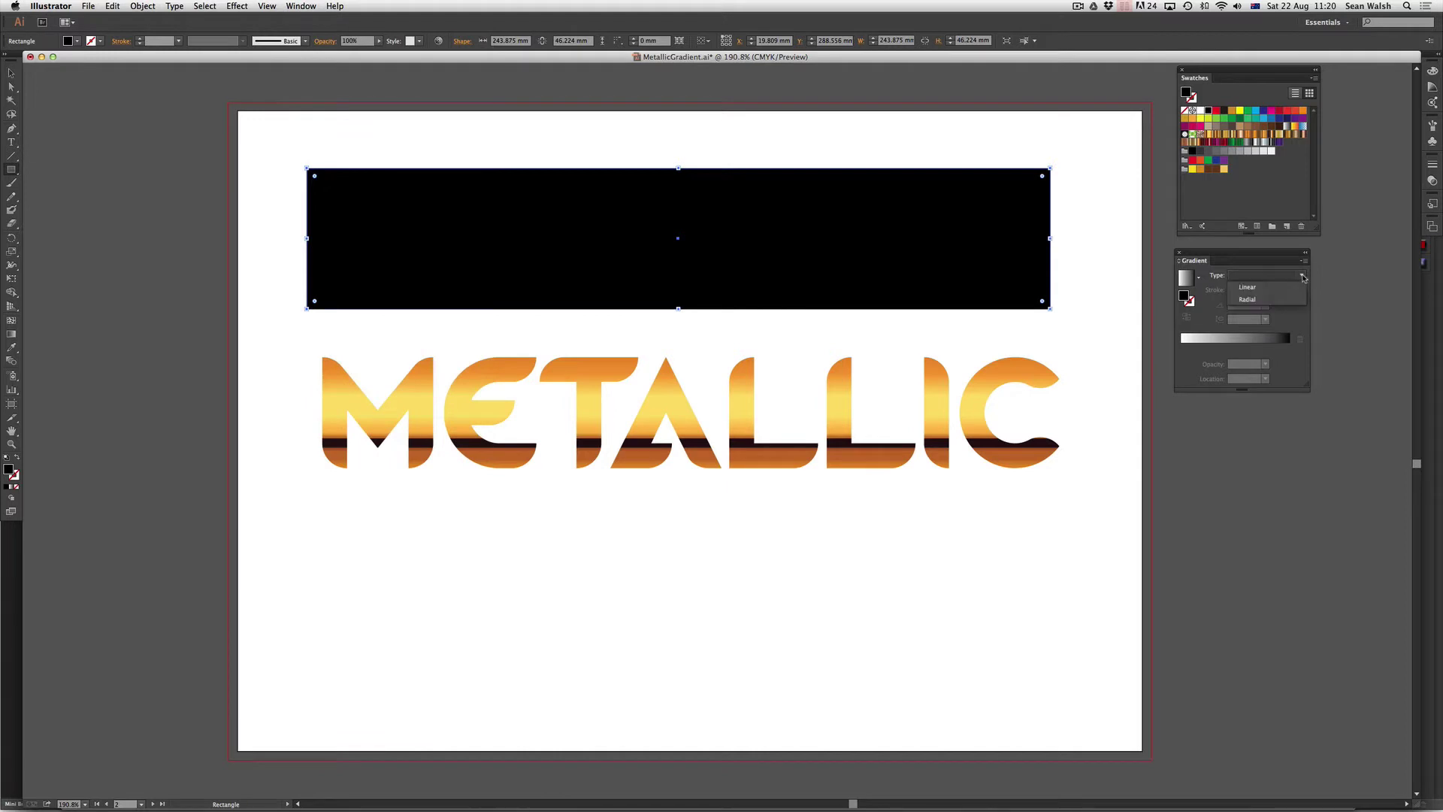
{"action": "left_click", "coordinate": [1249, 300]}
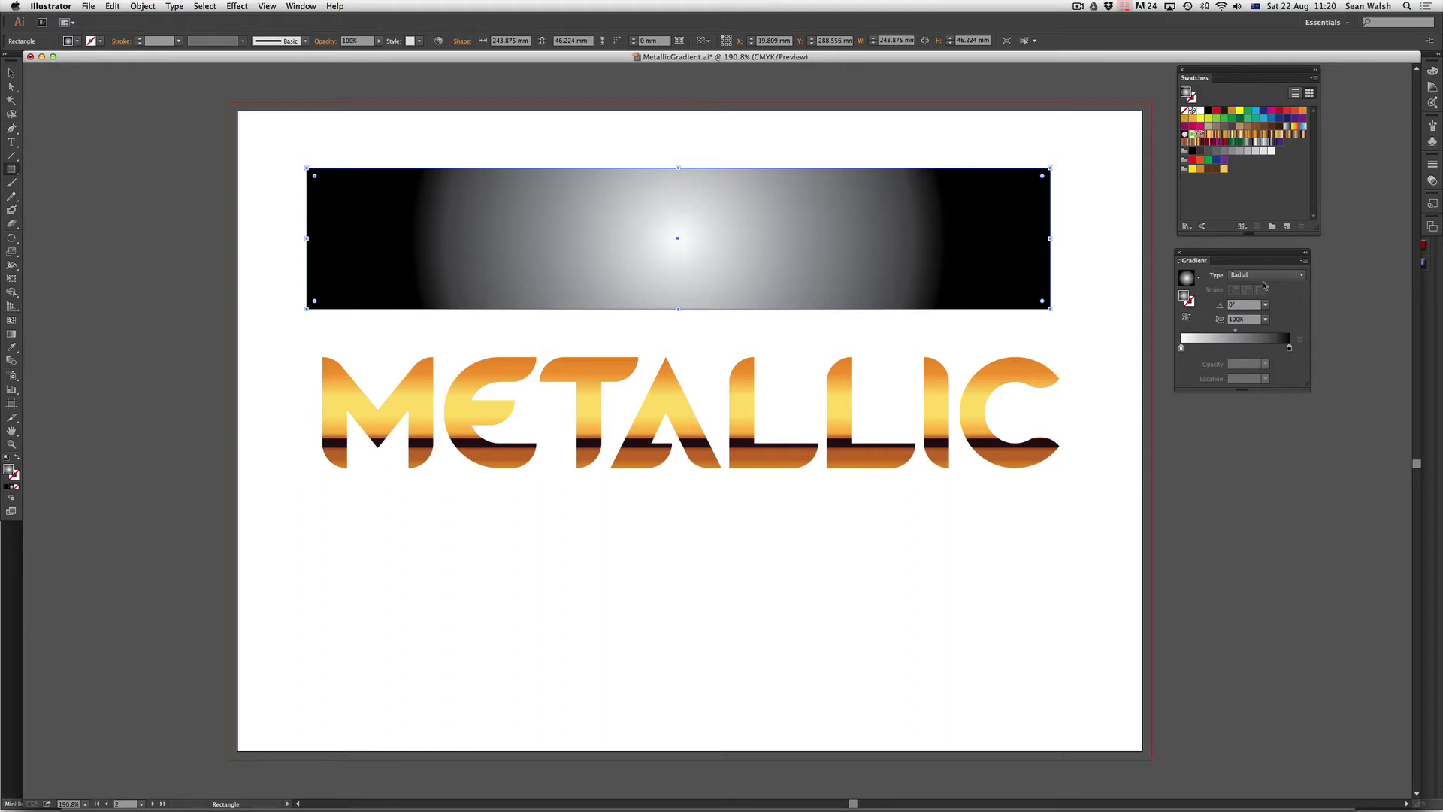
{"action": "left_click", "coordinate": [1283, 276]}
{"action": "left_click", "coordinate": [1266, 287]}
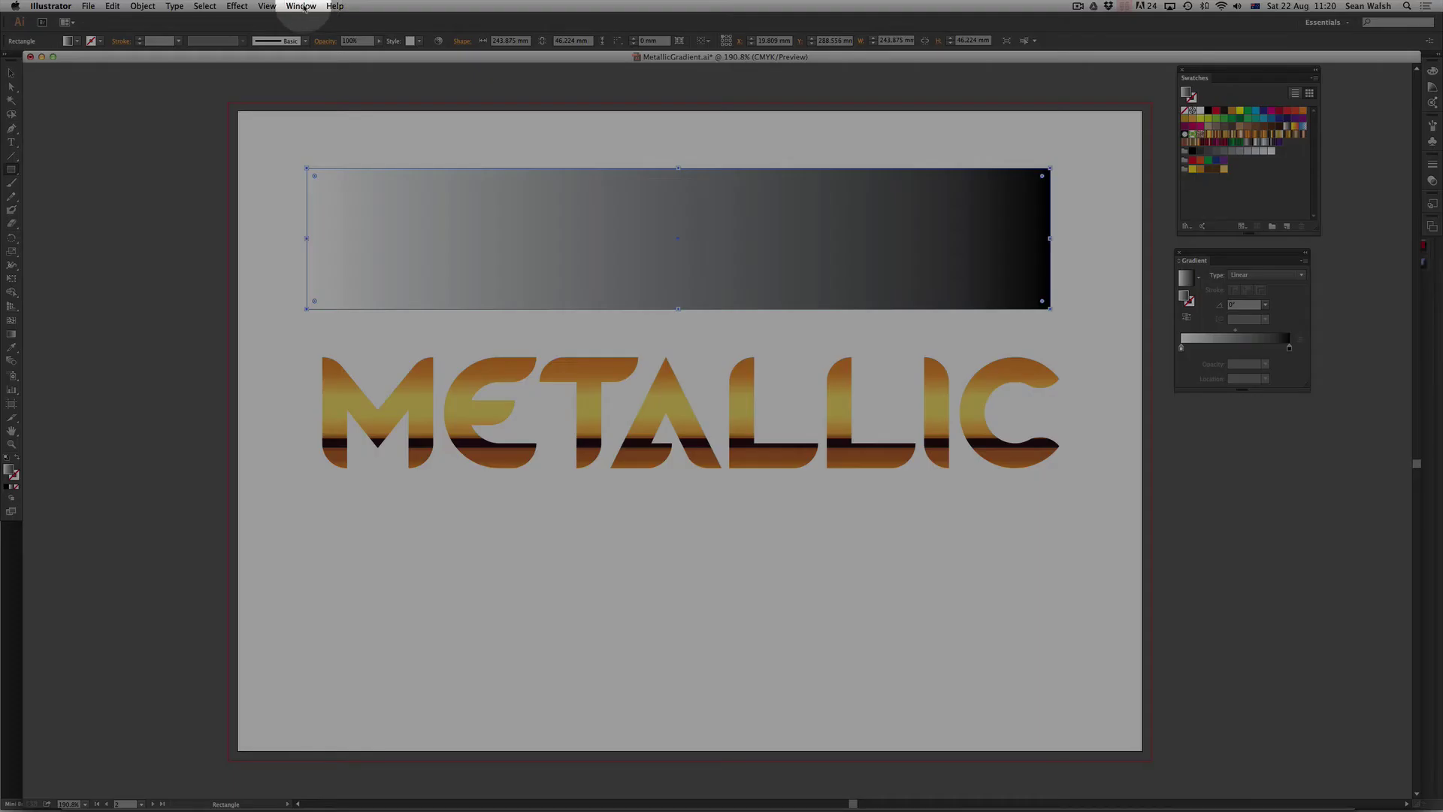
- Make the gradient stops yellow on the left and CMYK Blue on the right, with orange at 41.82%
{"action": "left_click", "coordinate": [303, 7]}
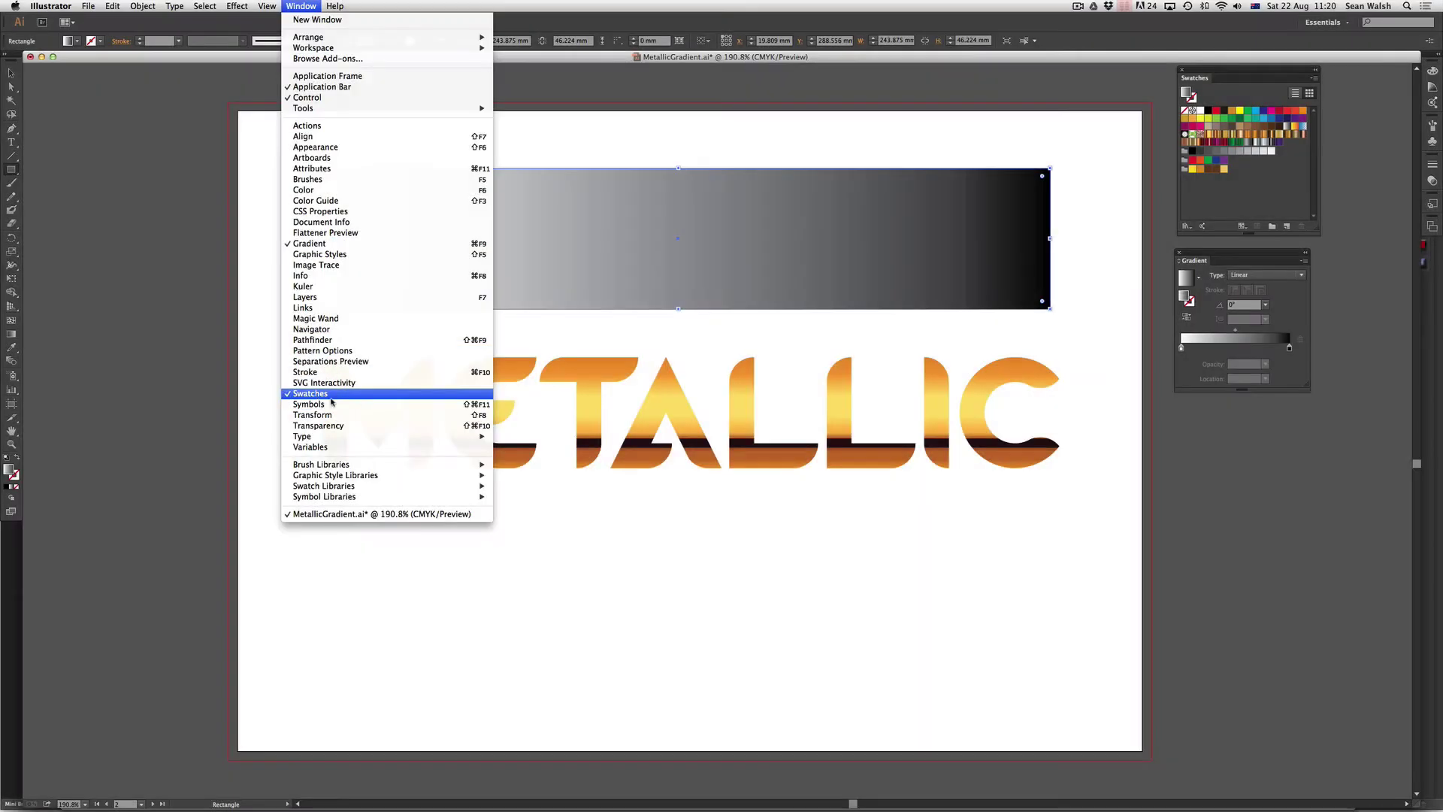
{"action": "left_click", "coordinate": [1223, 198]}
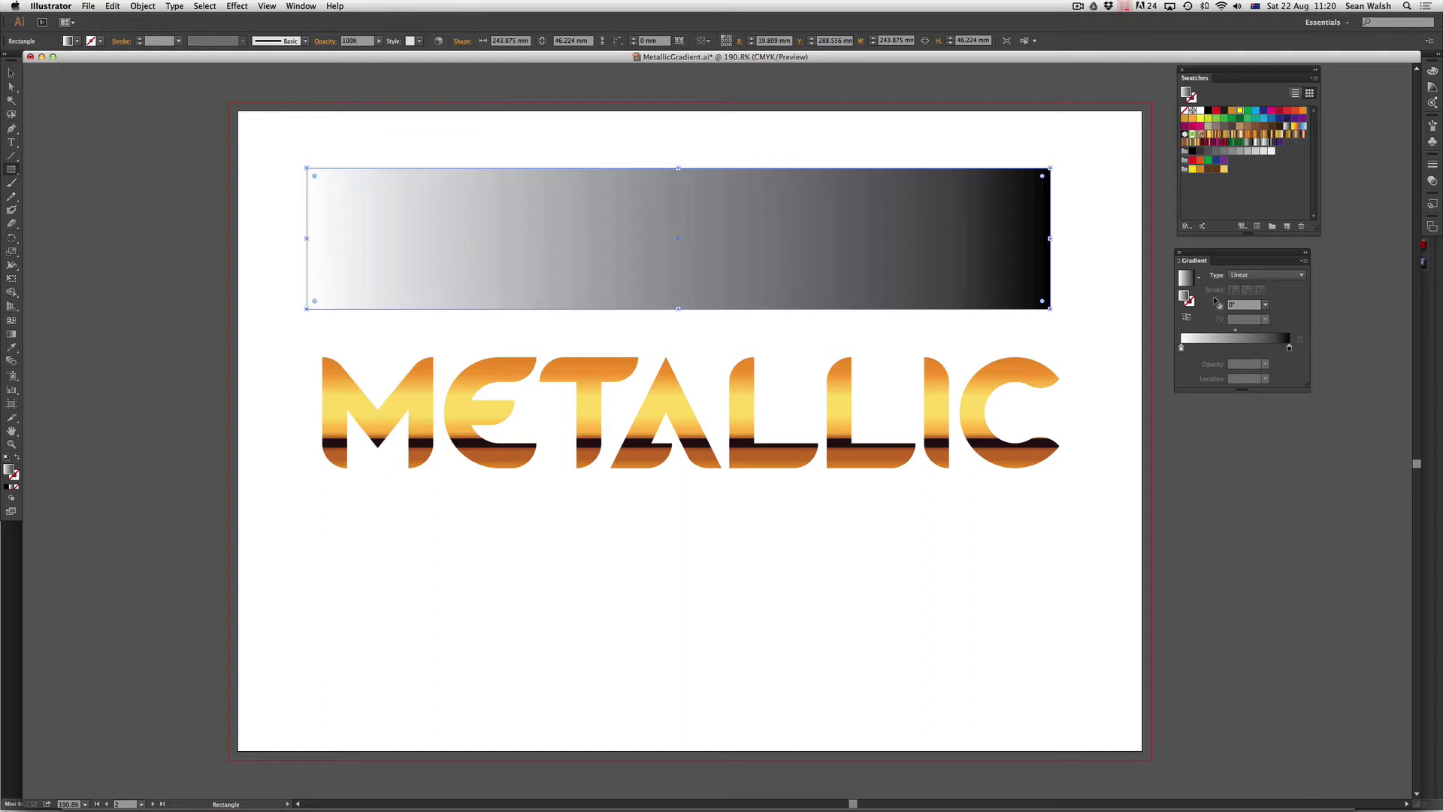
{"action": "left_click", "coordinate": [1182, 348]}
{"action": "left_click", "coordinate": [1240, 111], "text": "alt"}
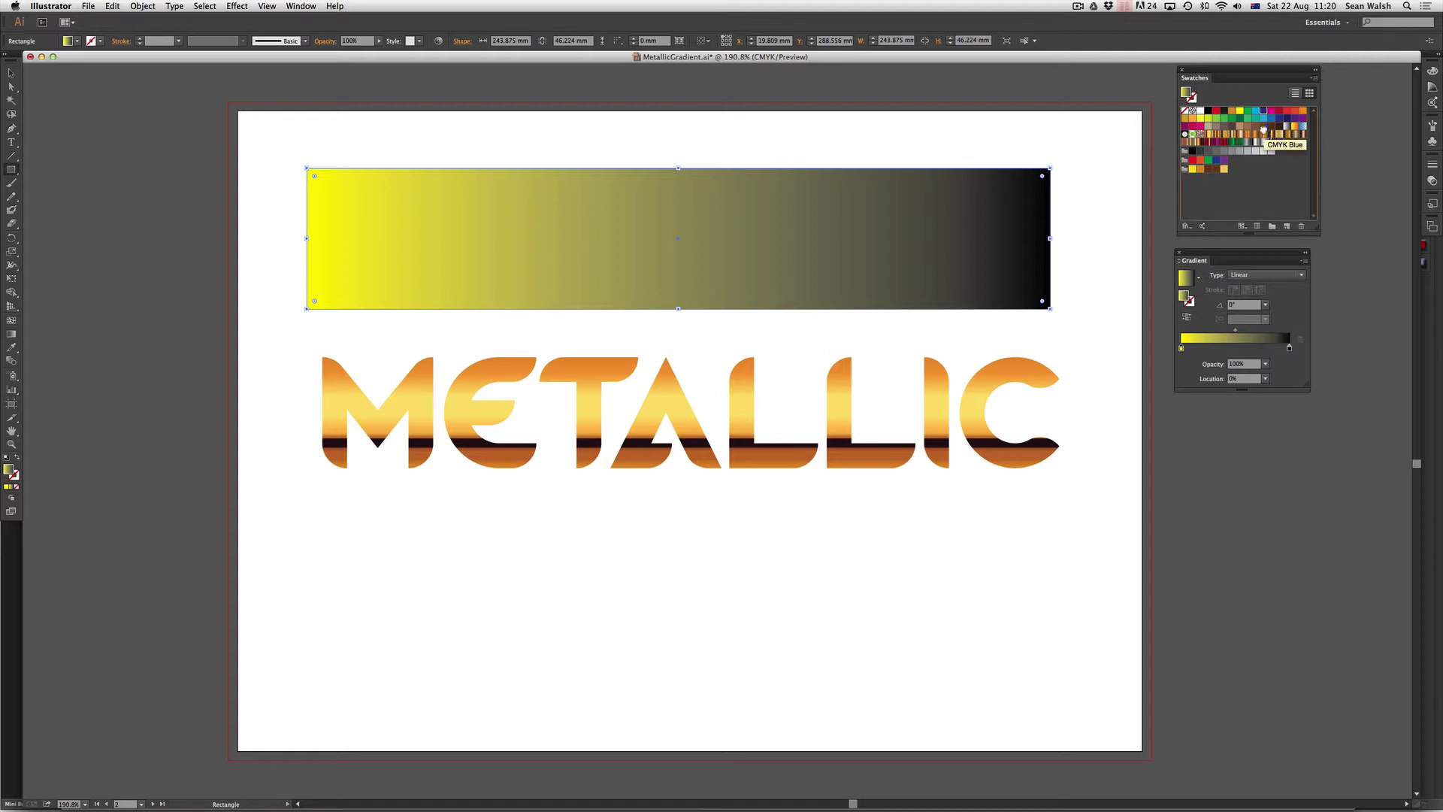
{"action": "left_click_drag", "start_coordinate": [1264, 110], "coordinate": [1249, 339]}
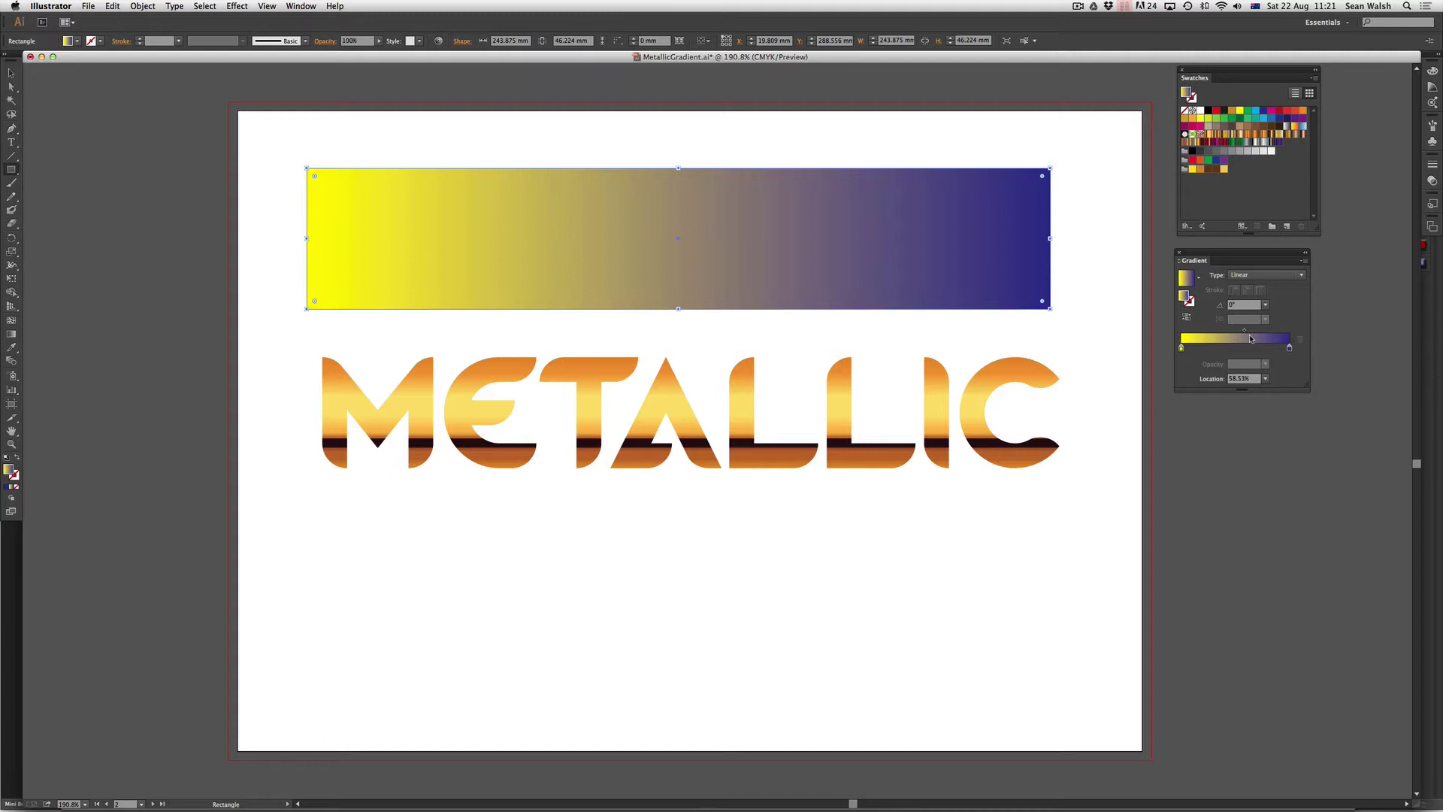
{"action": "left_click_drag", "start_coordinate": [1231, 111], "coordinate": [1216, 348]}
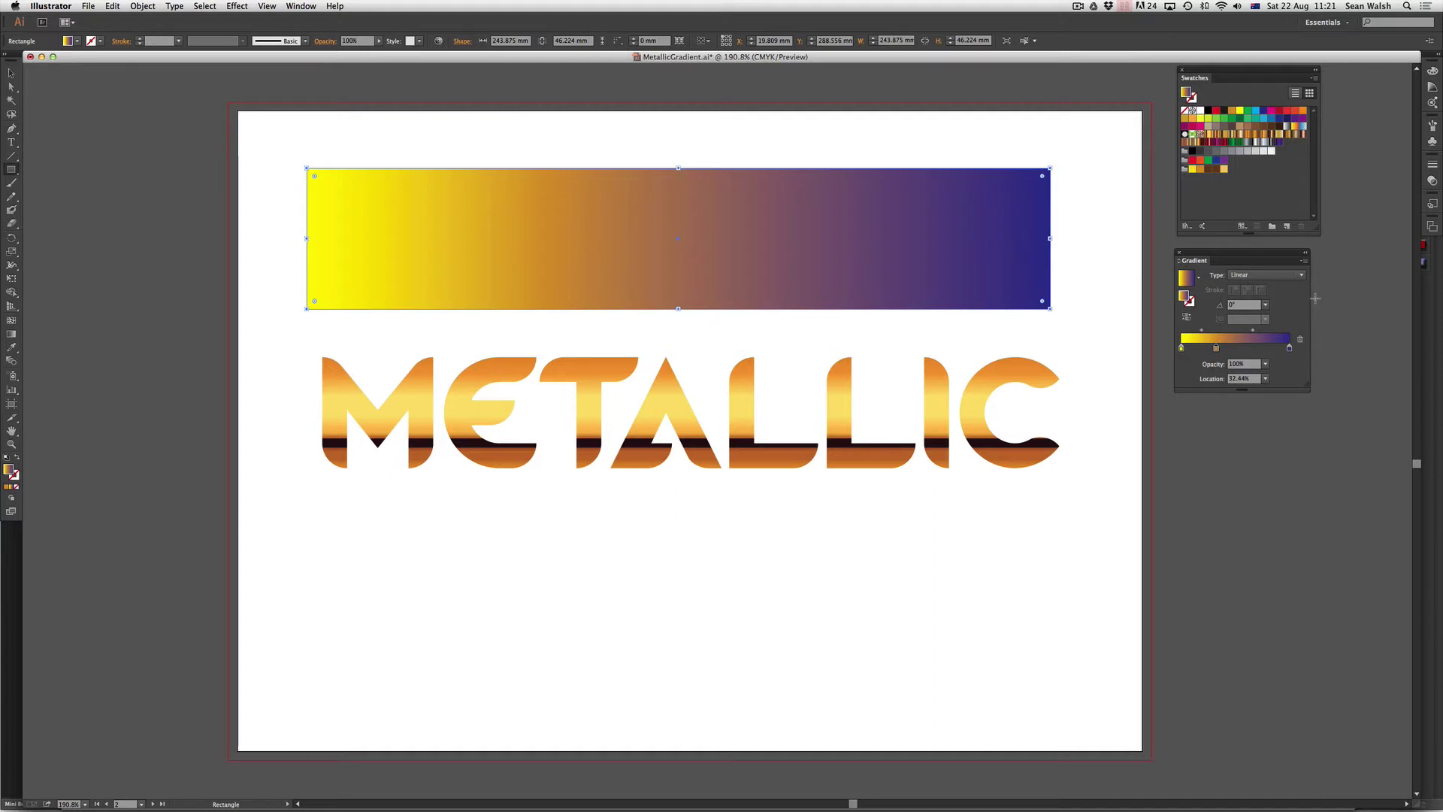
{"action": "left_click_drag", "start_coordinate": [1217, 349], "coordinate": [1228, 353]}
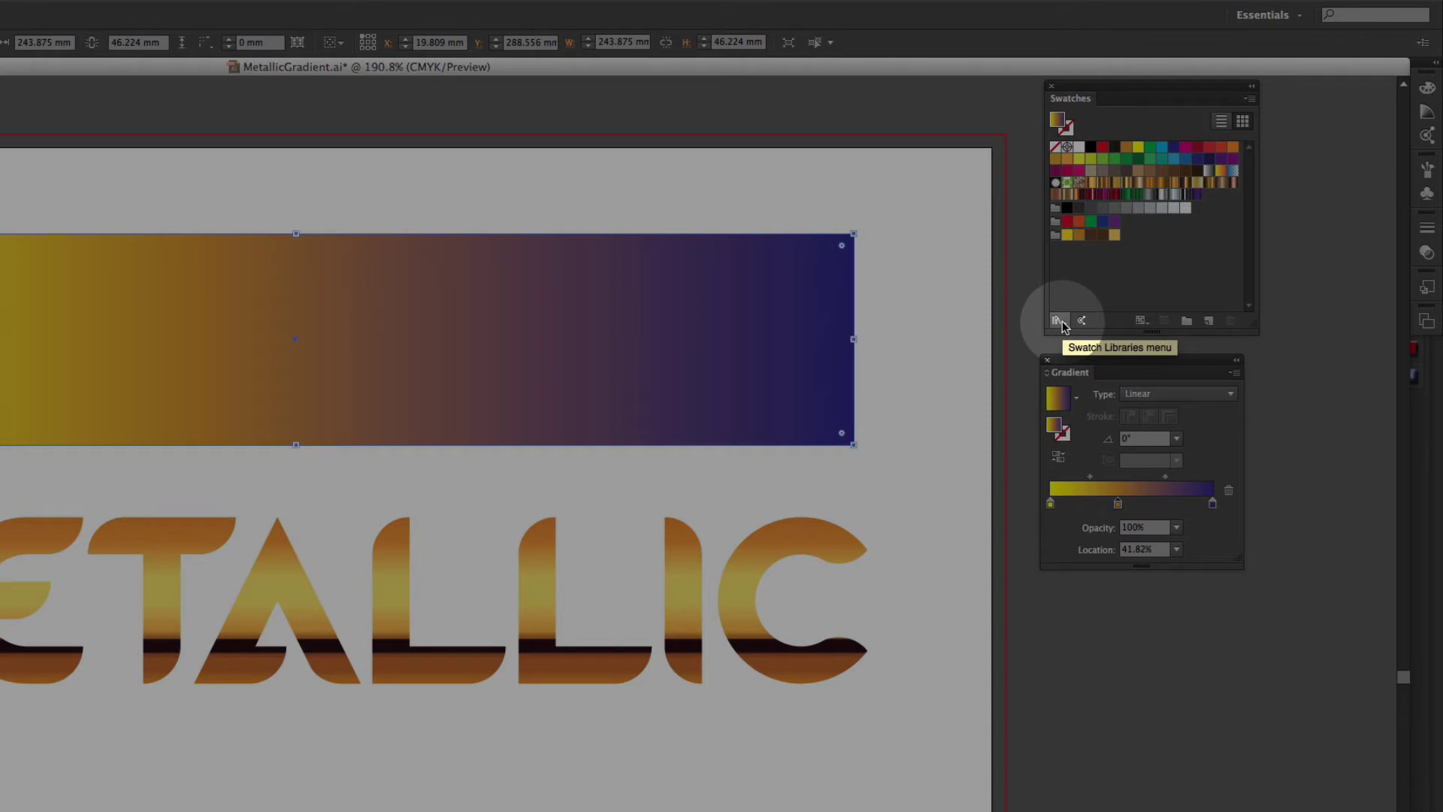
- Open the Metal swatch library and dock it beneath the Gradient panel
{"action": "left_click", "coordinate": [1058, 322]}
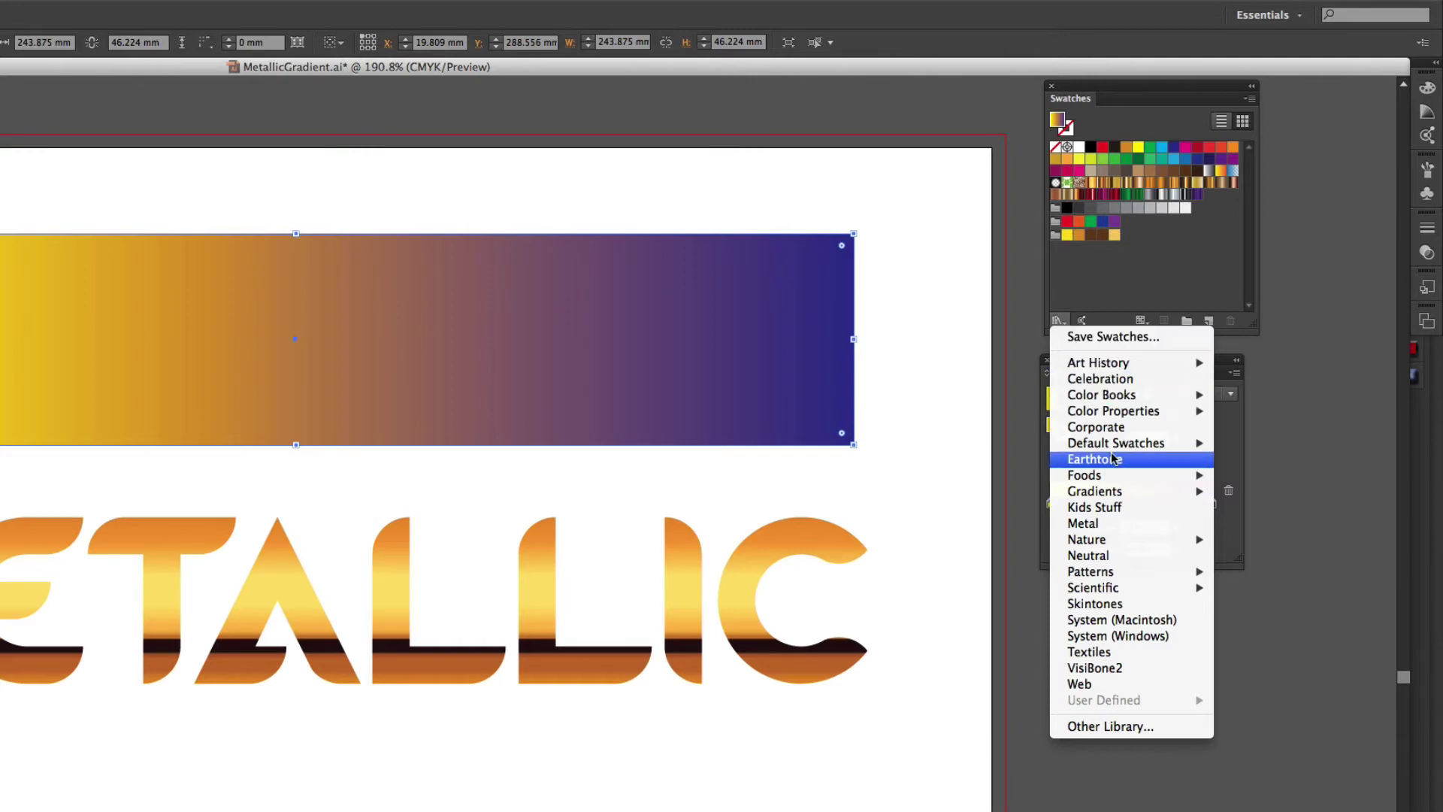
{"action": "left_click", "coordinate": [1082, 524]}
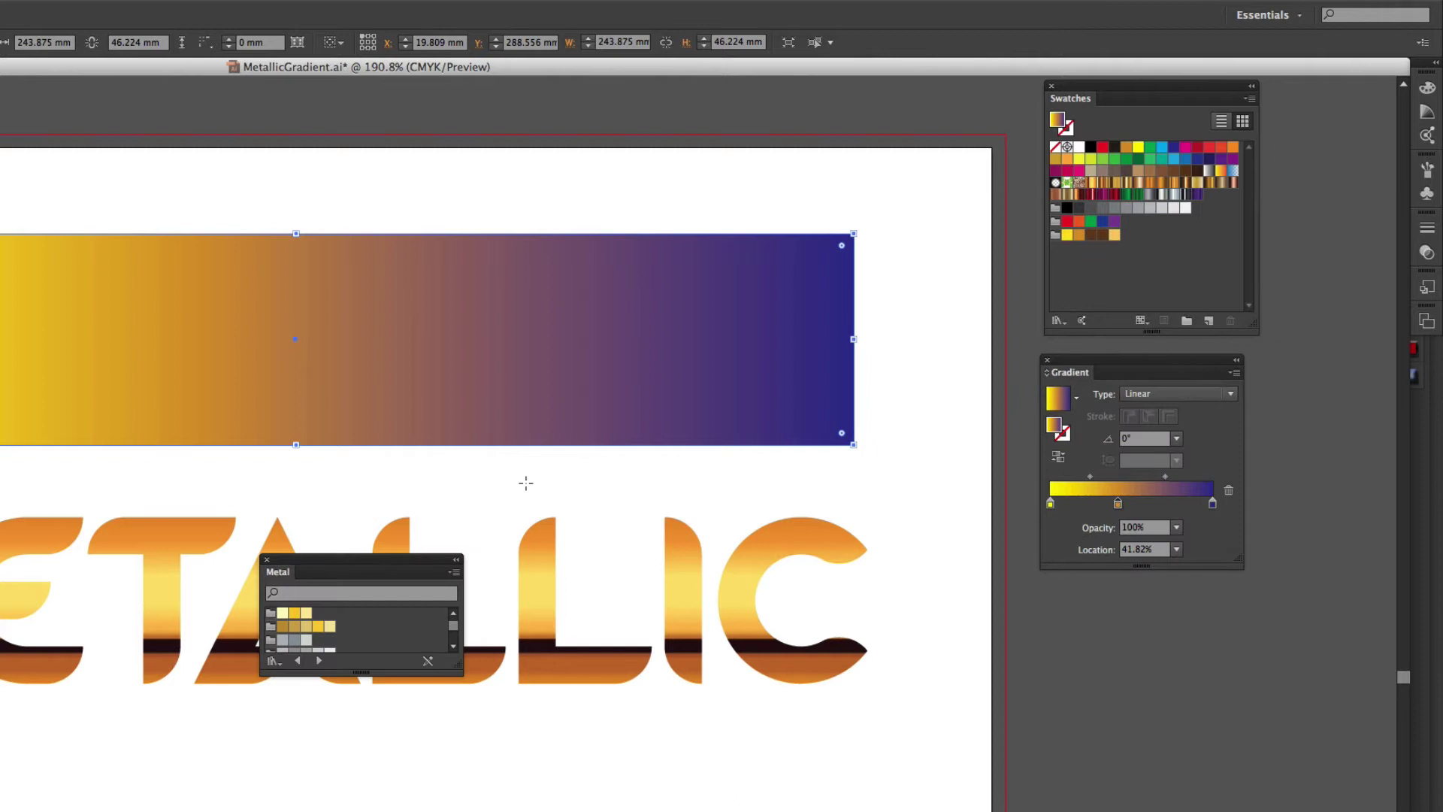
{"action": "left_click_drag", "start_coordinate": [314, 568], "coordinate": [1098, 594]}
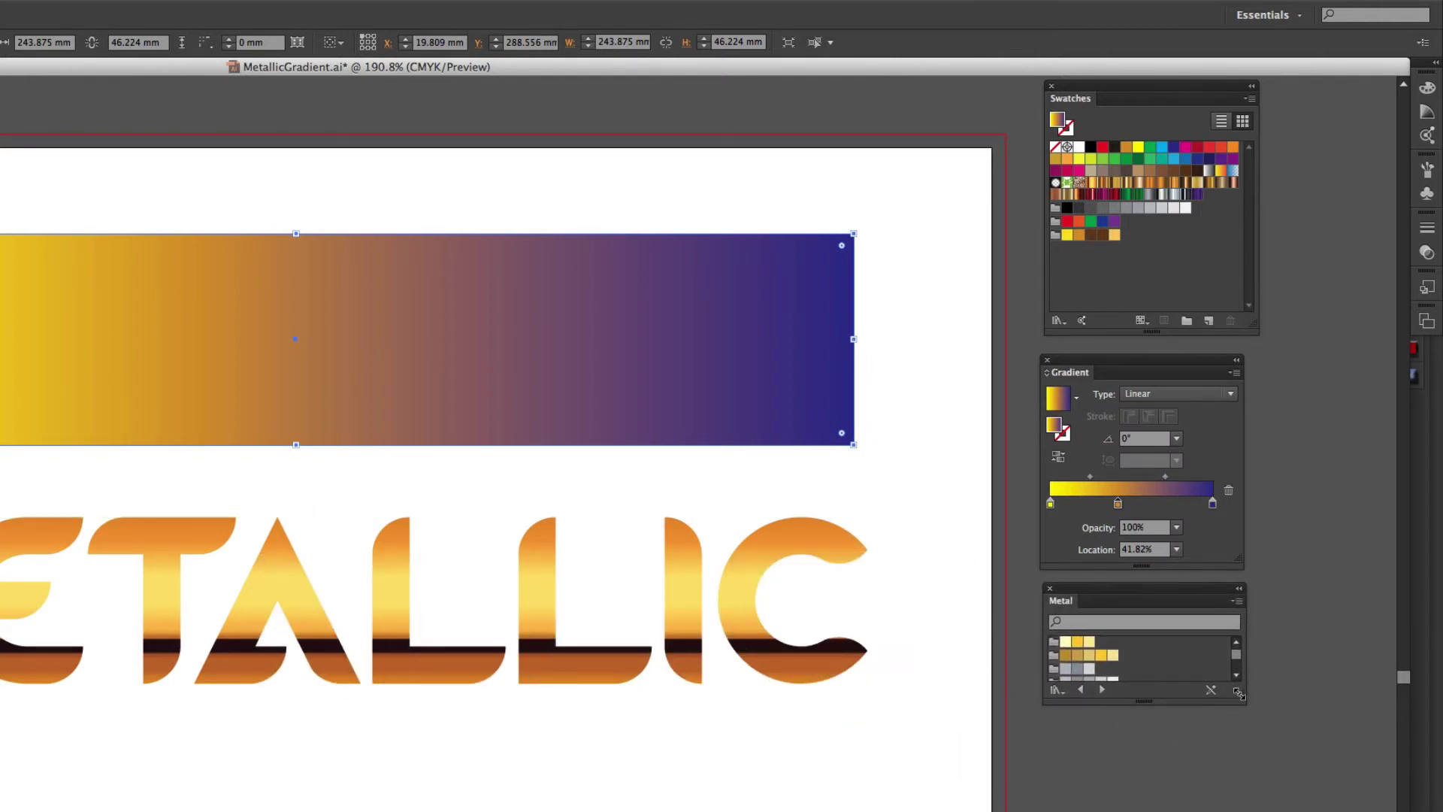
- Add bright gold and dark Metal library stops to the gradient and turn its purple end brown
{"action": "left_click_drag", "start_coordinate": [1239, 693], "coordinate": [1244, 811]}
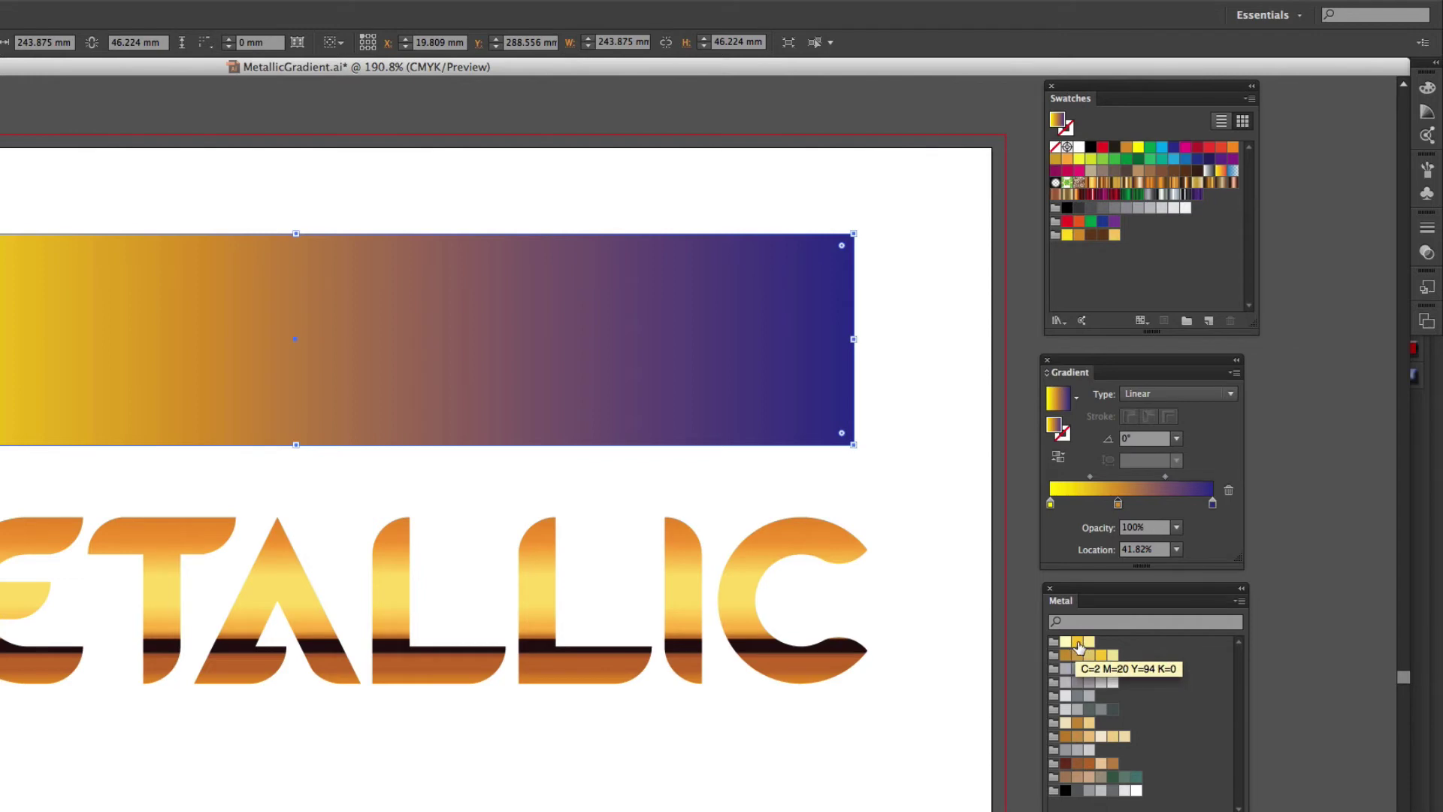
{"action": "left_click_drag", "start_coordinate": [1077, 645], "coordinate": [1081, 505]}
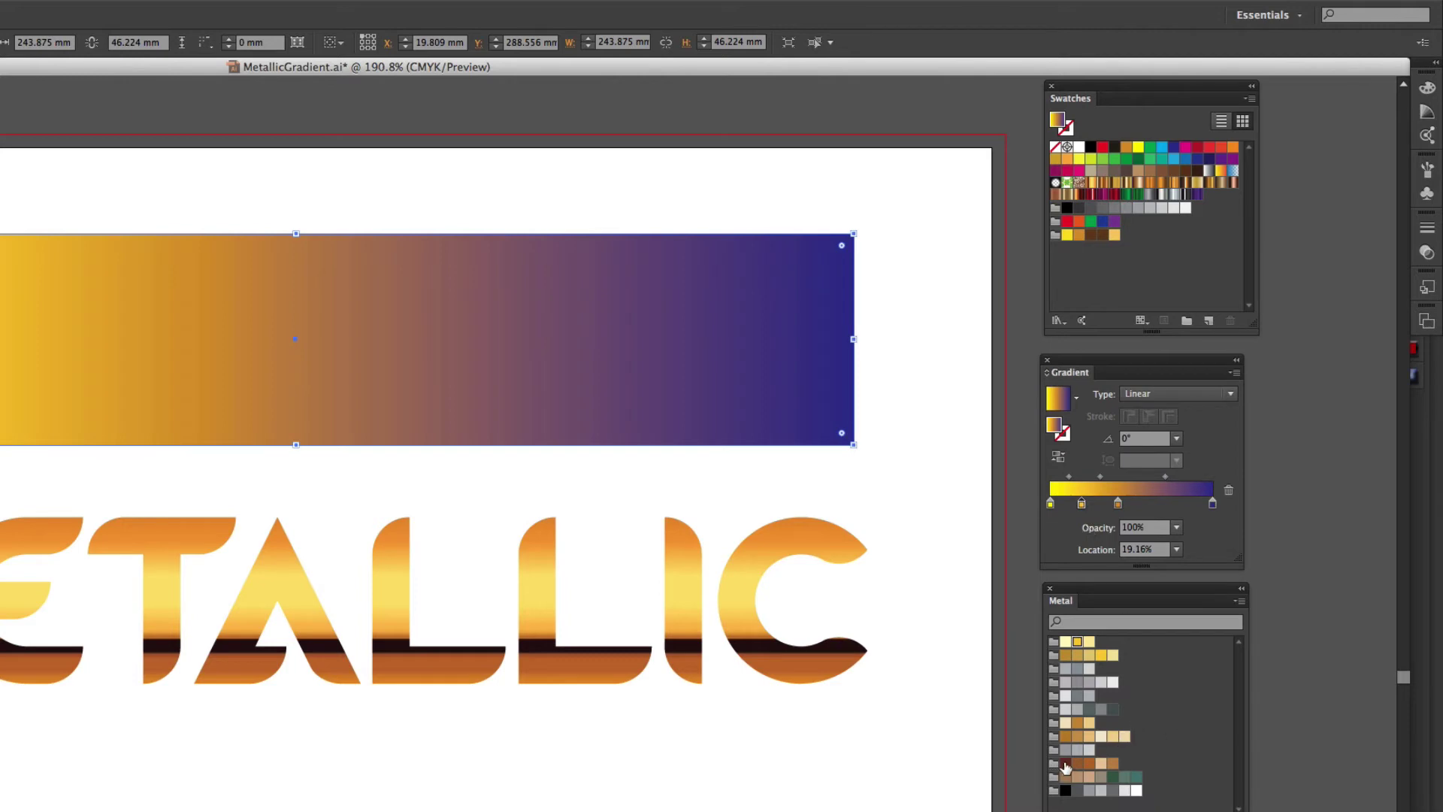
{"action": "left_click_drag", "start_coordinate": [1065, 764], "coordinate": [1188, 504]}
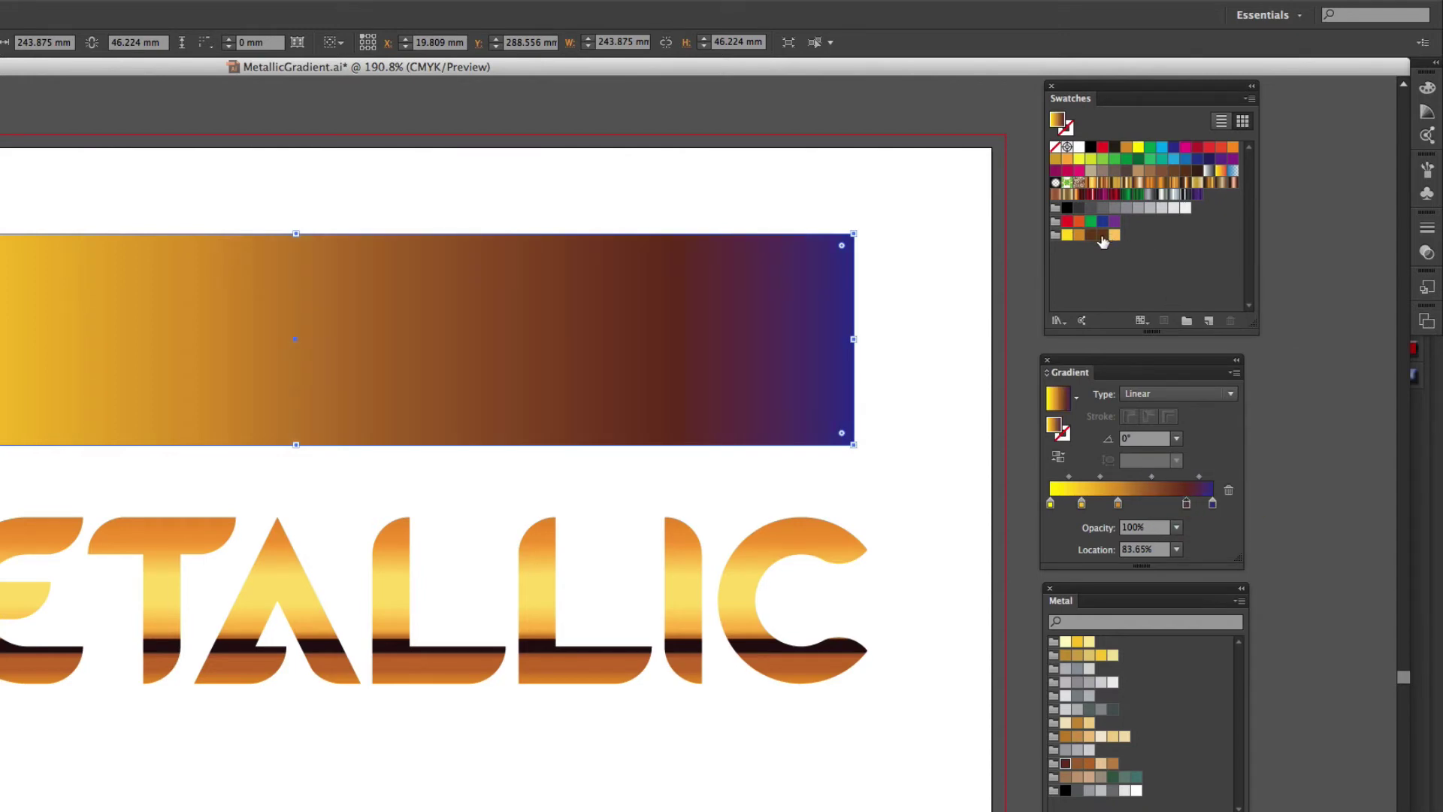
{"action": "left_click_drag", "start_coordinate": [1102, 240], "coordinate": [1213, 503]}
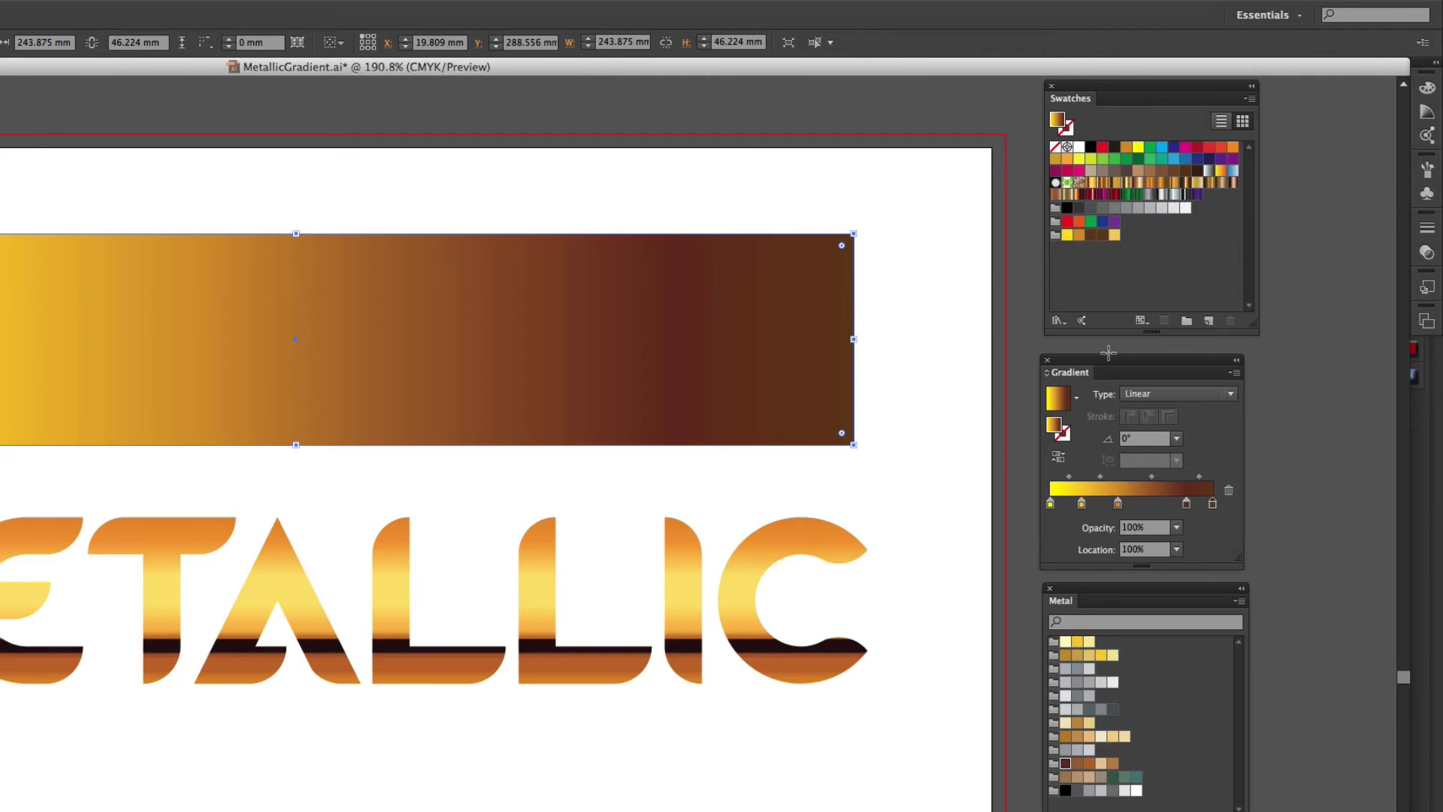
- Deselect the rectangle, pick black, and start a new swatch of C=0 M=42 Y=96 K=51
{"action": "left_click", "coordinate": [1249, 101]}
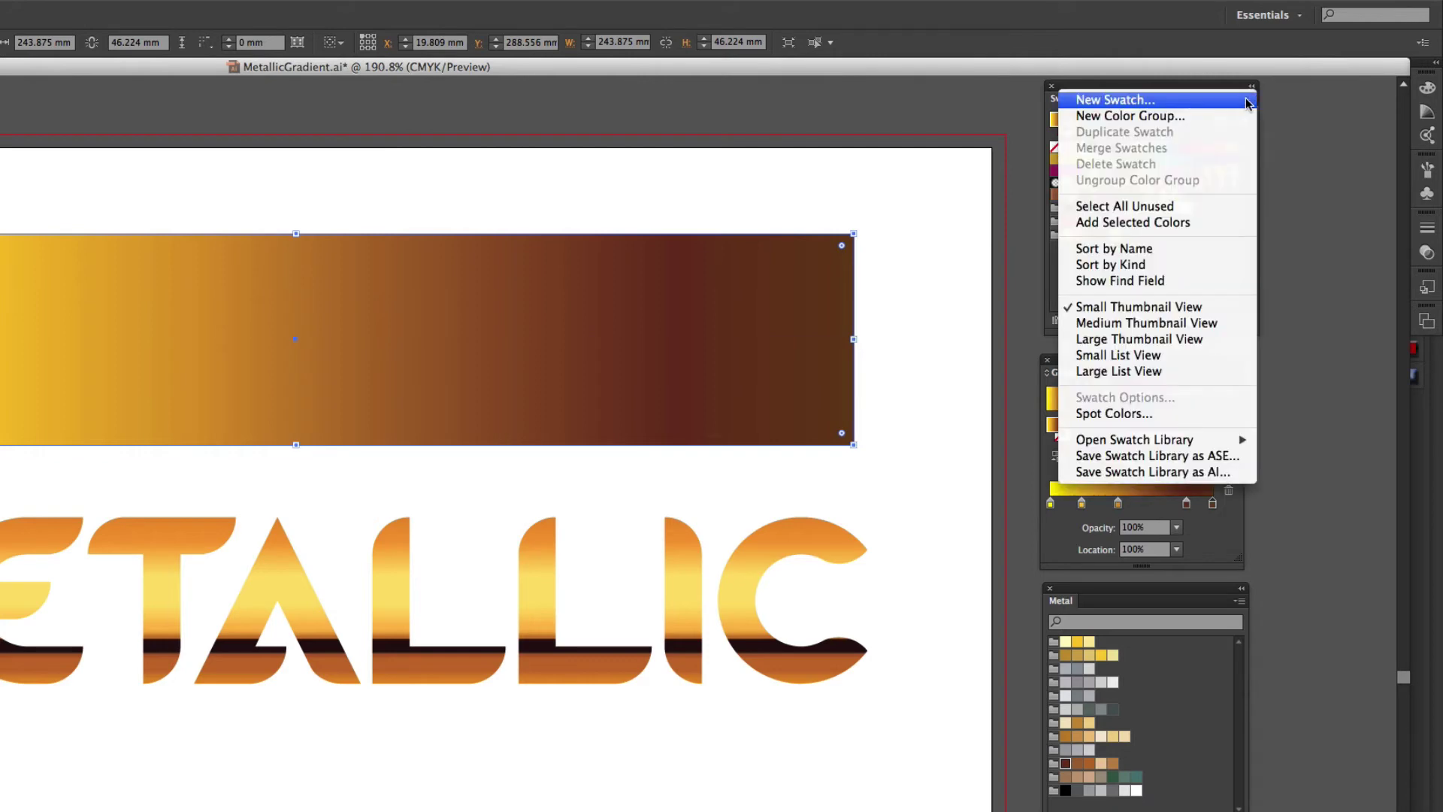
{"action": "left_click", "coordinate": [1127, 107]}
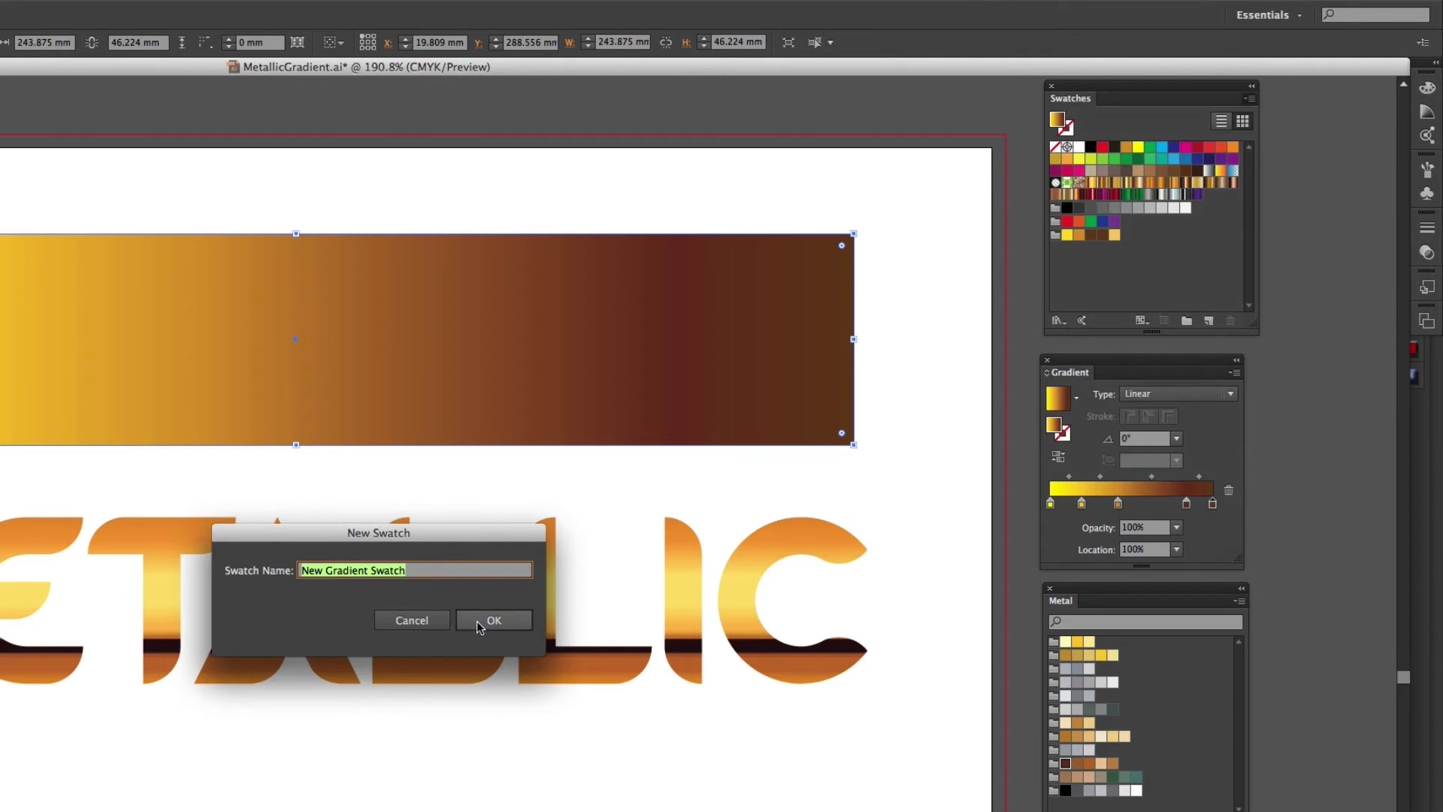
{"action": "left_click", "coordinate": [436, 621]}
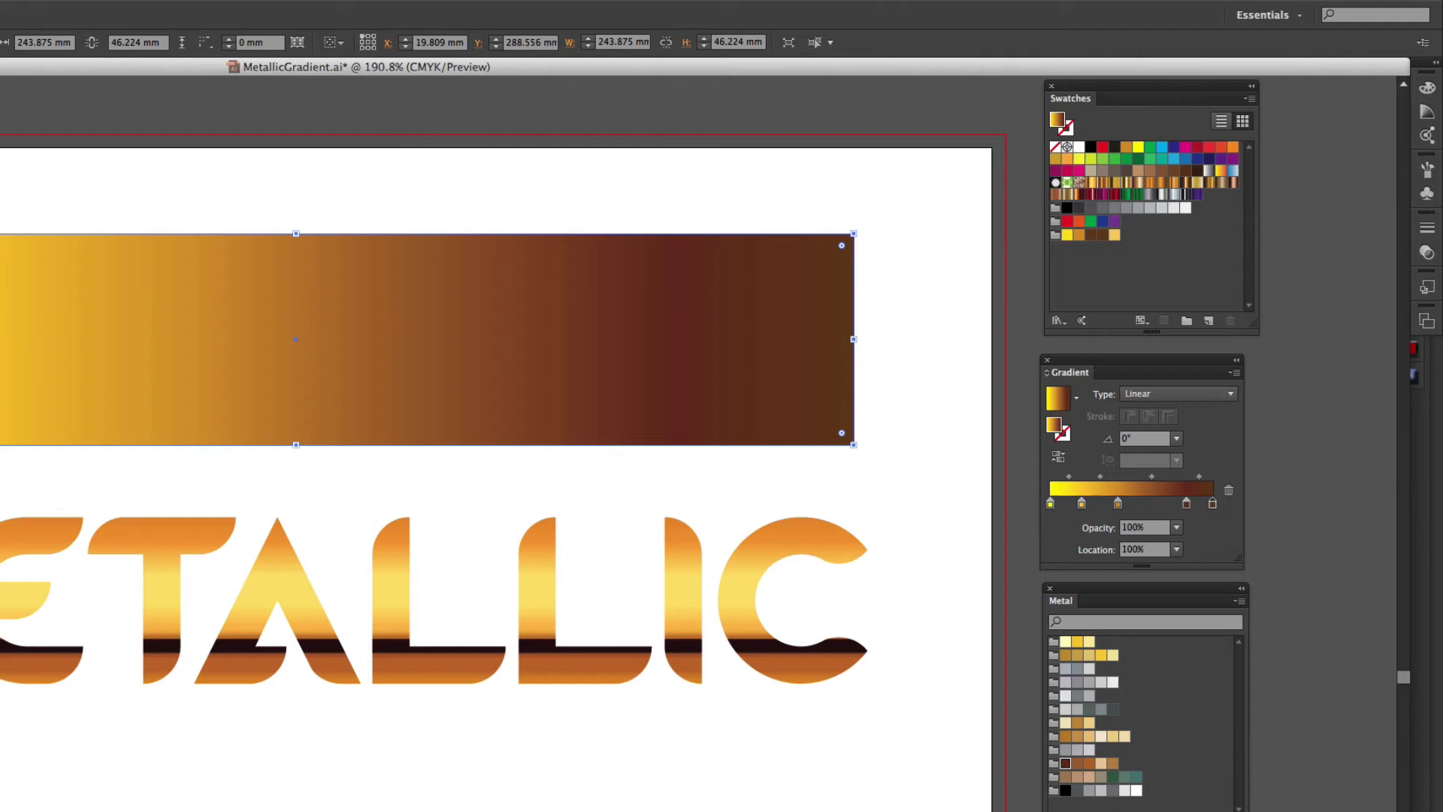
{"action": "left_click", "coordinate": [162, 156]}
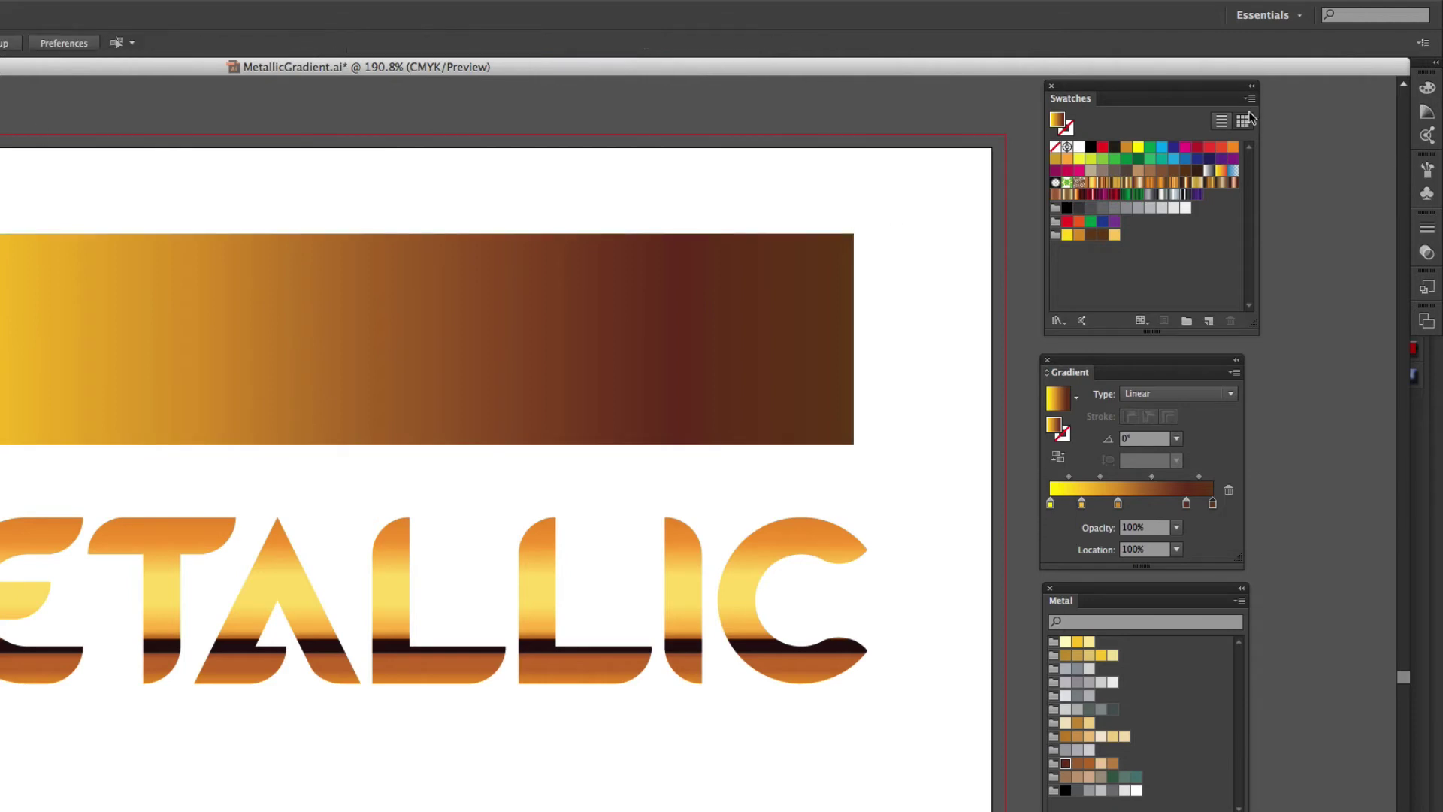
{"action": "left_click", "coordinate": [1115, 146]}
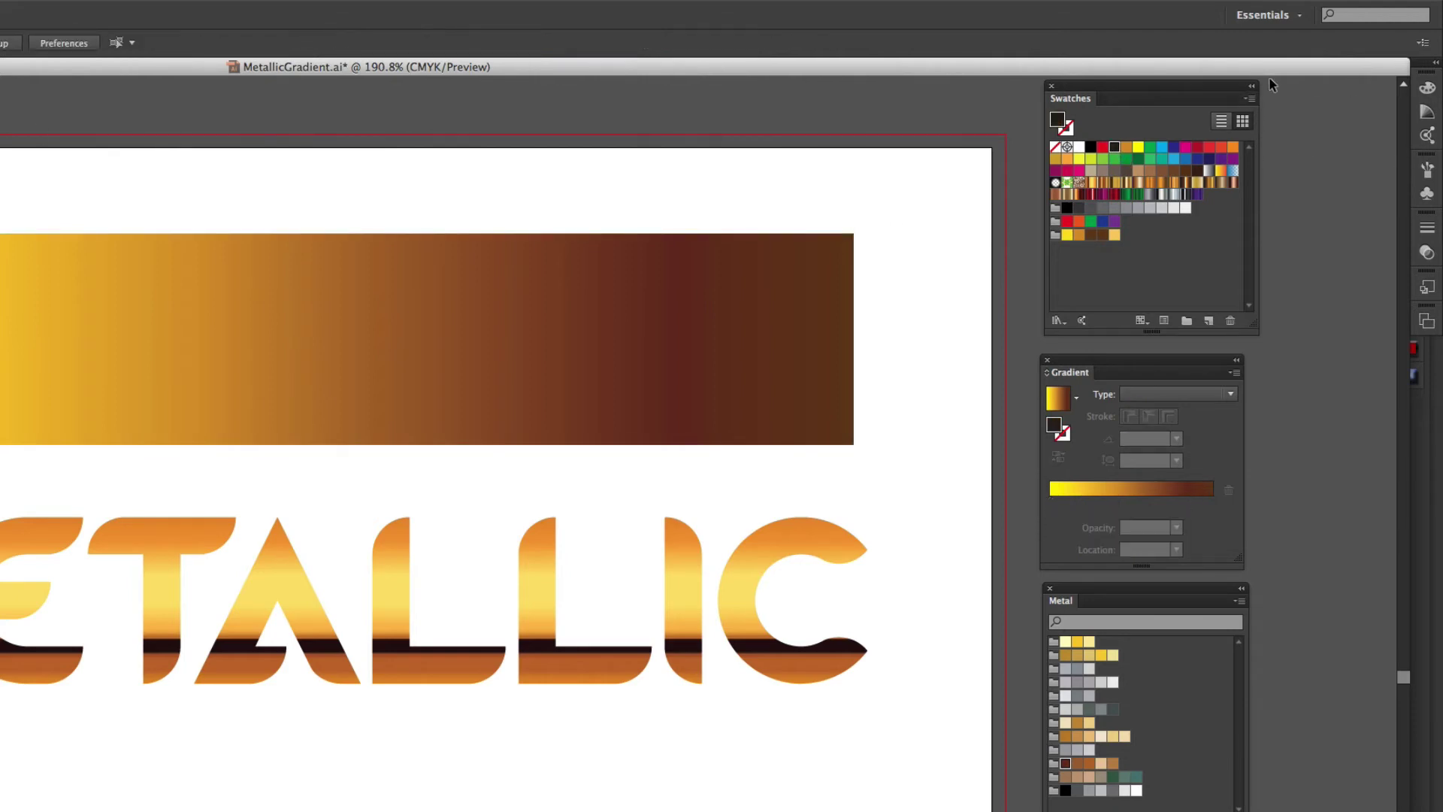
{"action": "left_click", "coordinate": [1249, 99]}
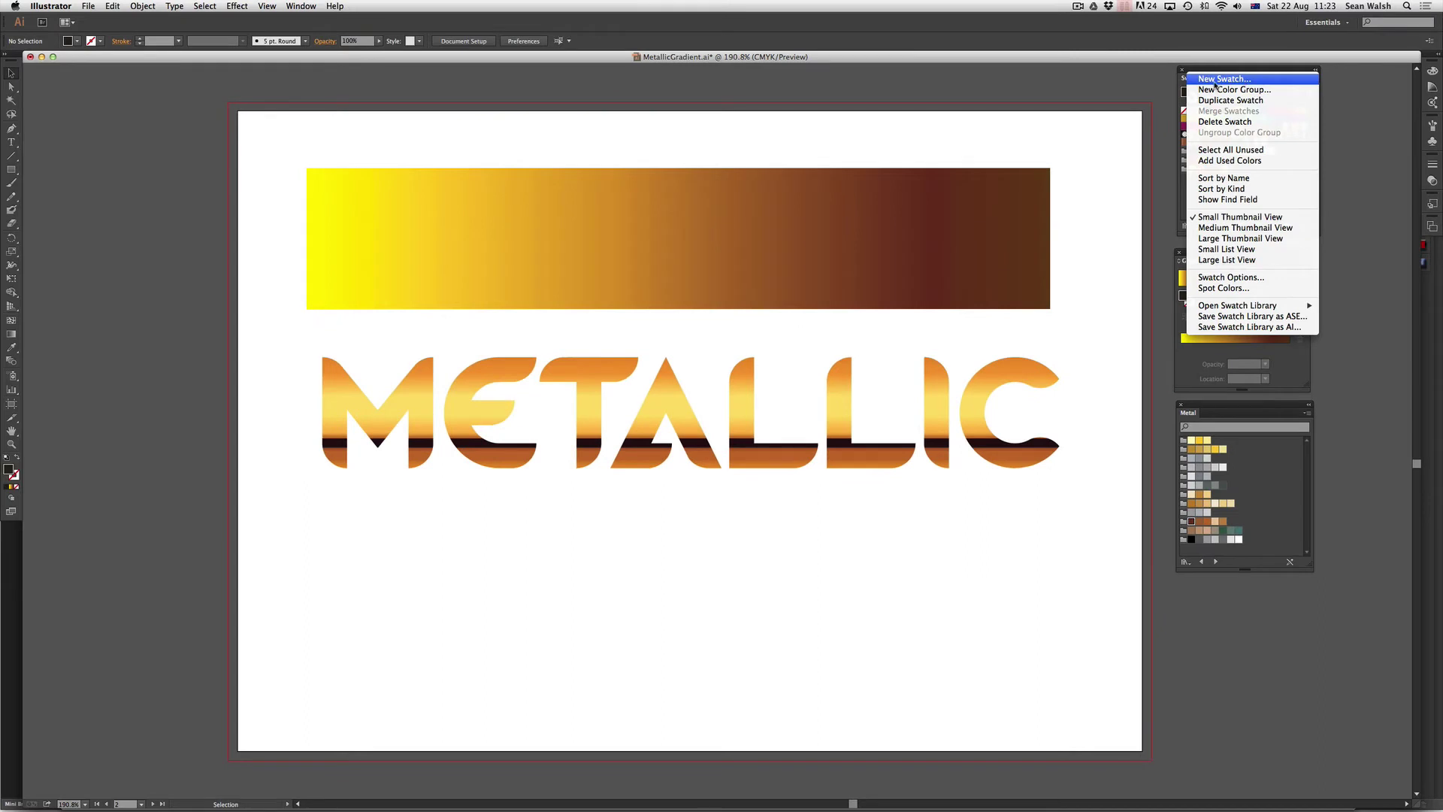
{"action": "left_click", "coordinate": [1216, 79]}
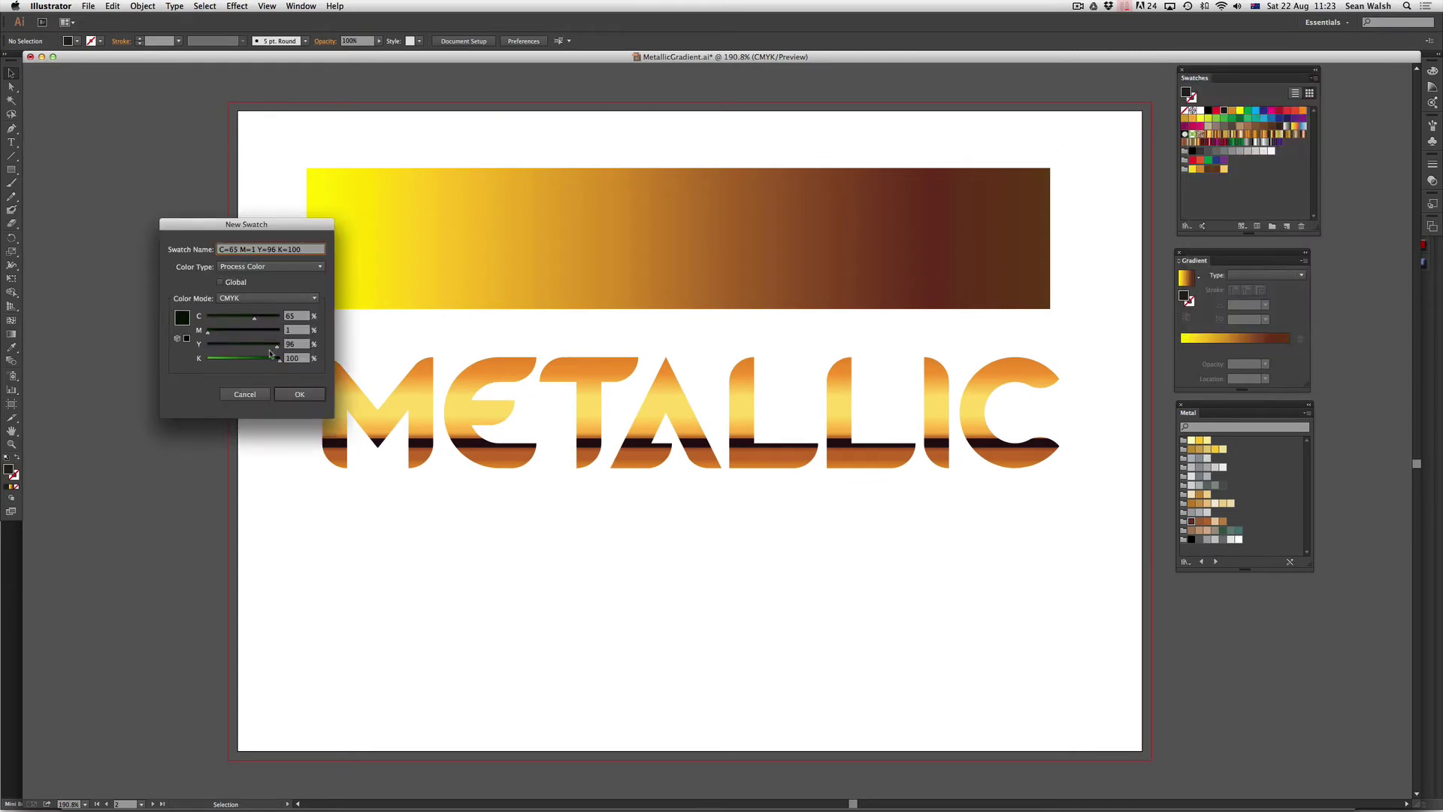
{"action": "left_click_drag", "start_coordinate": [278, 358], "coordinate": [244, 363]}
- Save the orange-brown swatch, then add Metal gold stops at 54.18%, 65.55% and 75.99%
{"action": "left_click", "coordinate": [299, 395]}
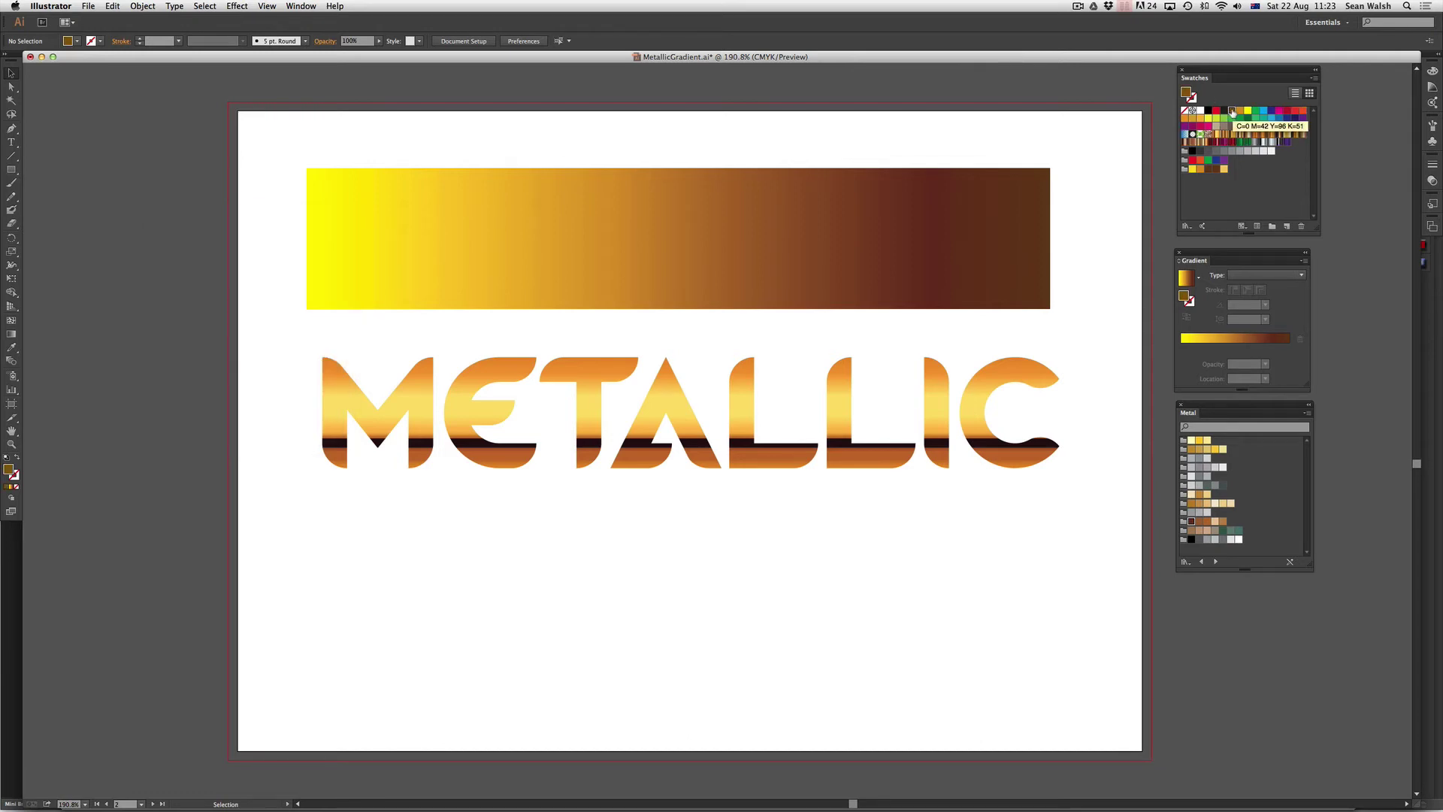
{"action": "left_click_drag", "start_coordinate": [1233, 112], "coordinate": [977, 200]}
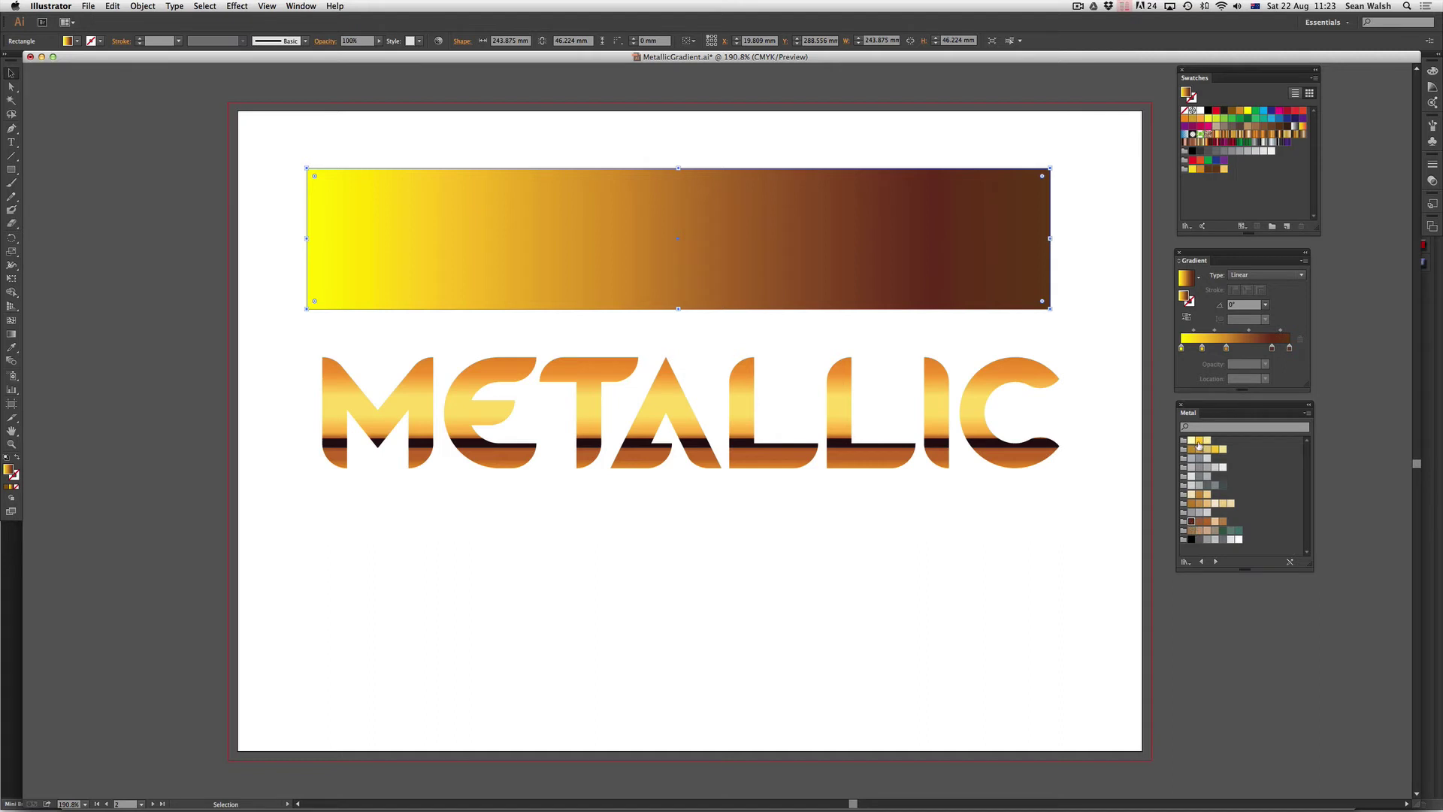
{"action": "left_click_drag", "start_coordinate": [1192, 442], "coordinate": [1192, 349]}
{"action": "left_click_drag", "start_coordinate": [1207, 443], "coordinate": [1261, 348]}
{"action": "left_click_drag", "start_coordinate": [1191, 451], "coordinate": [1252, 349]}
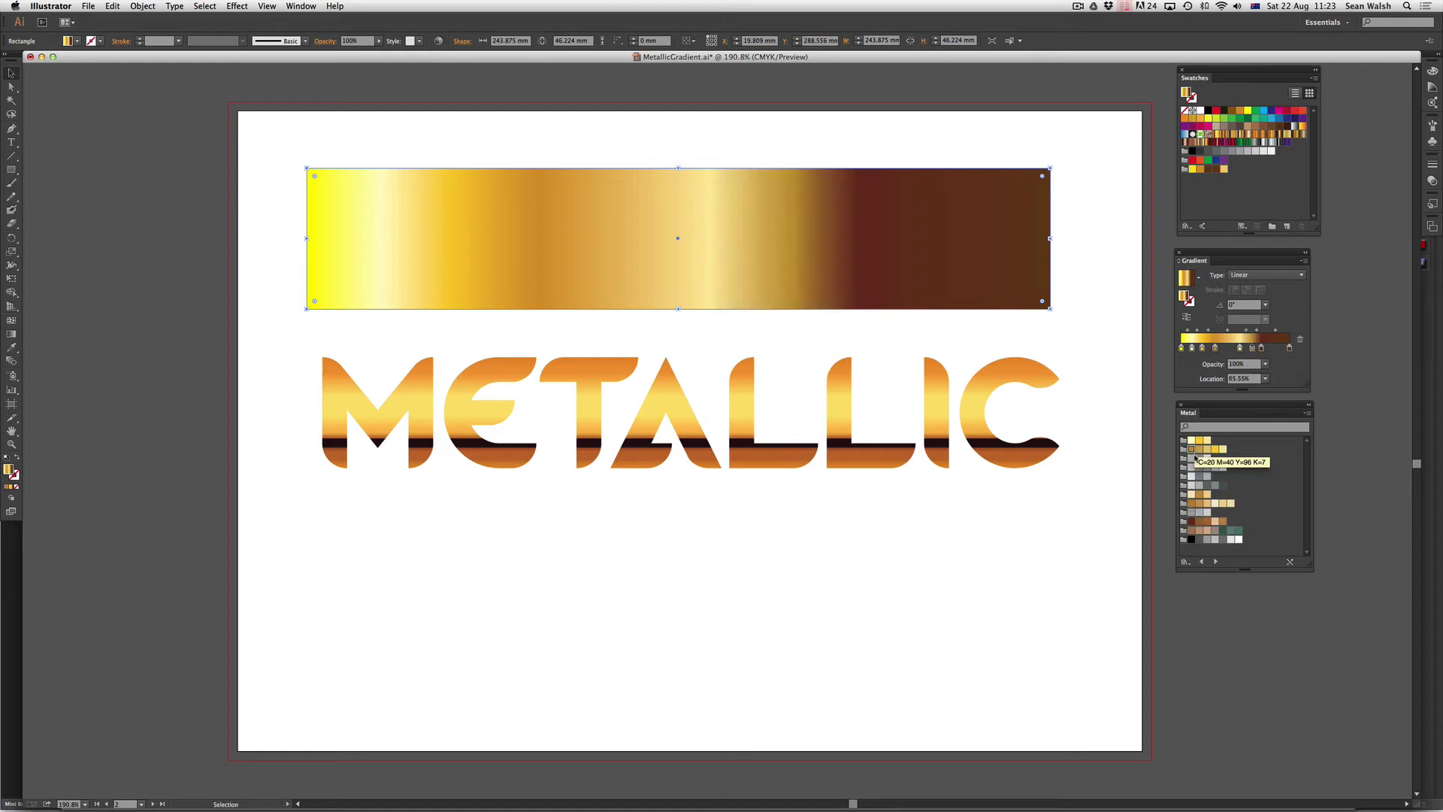
{"action": "left_click_drag", "start_coordinate": [1191, 503], "coordinate": [1250, 348]}
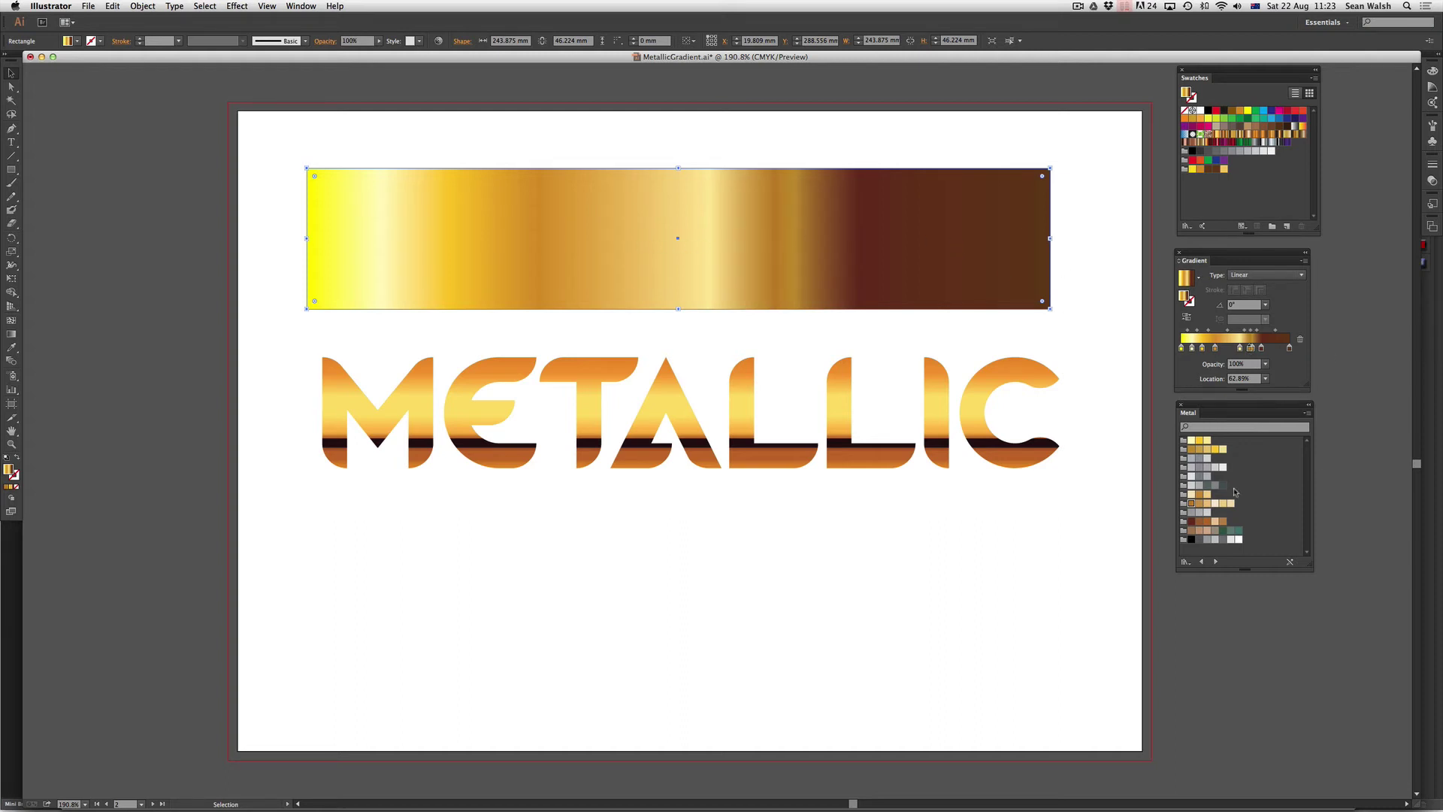
{"action": "left_click_drag", "start_coordinate": [1210, 449], "coordinate": [1261, 348]}
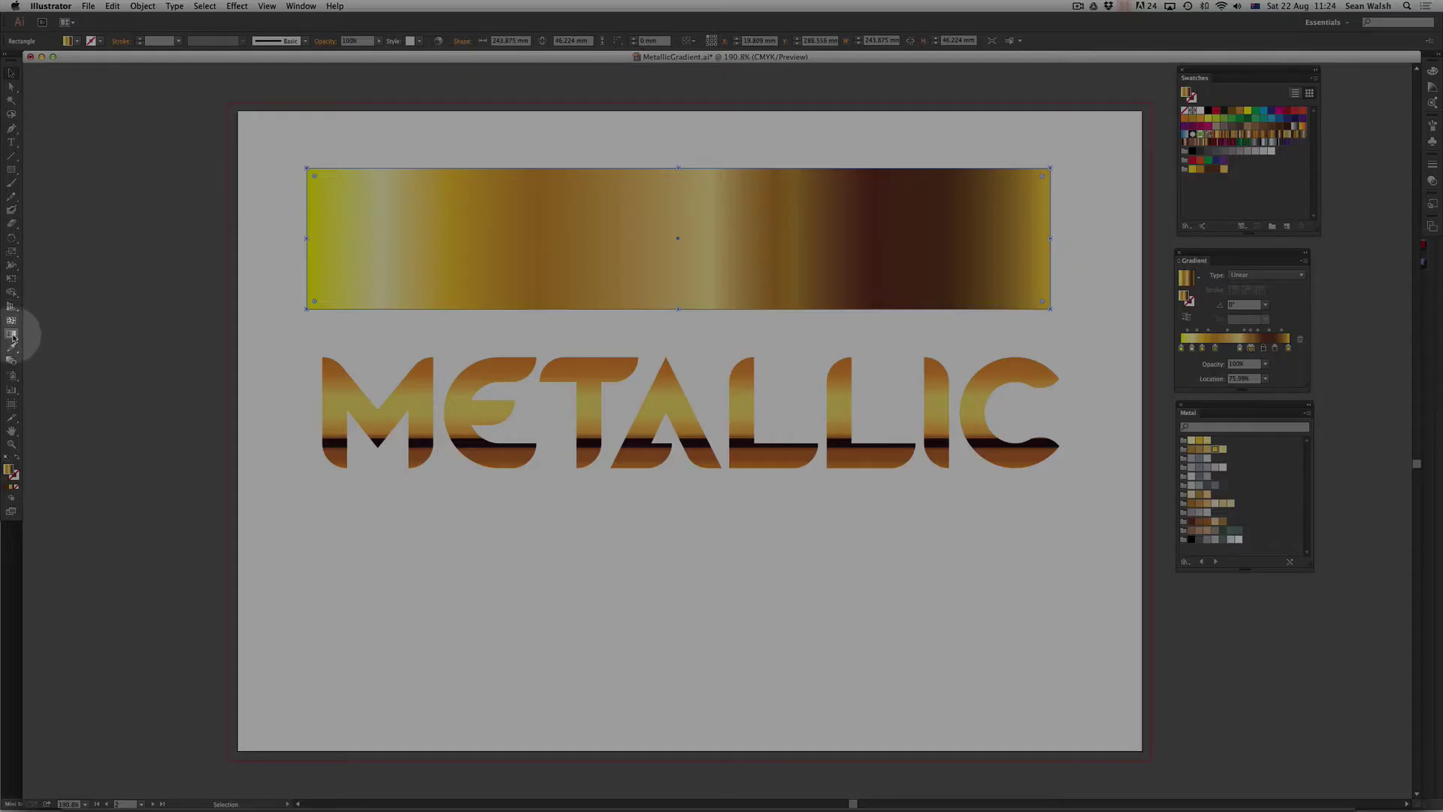
- With the Gradient tool, slide the rectangle's gold and brown stops and the maroon midpoint leftward
{"action": "left_click", "coordinate": [11, 336]}
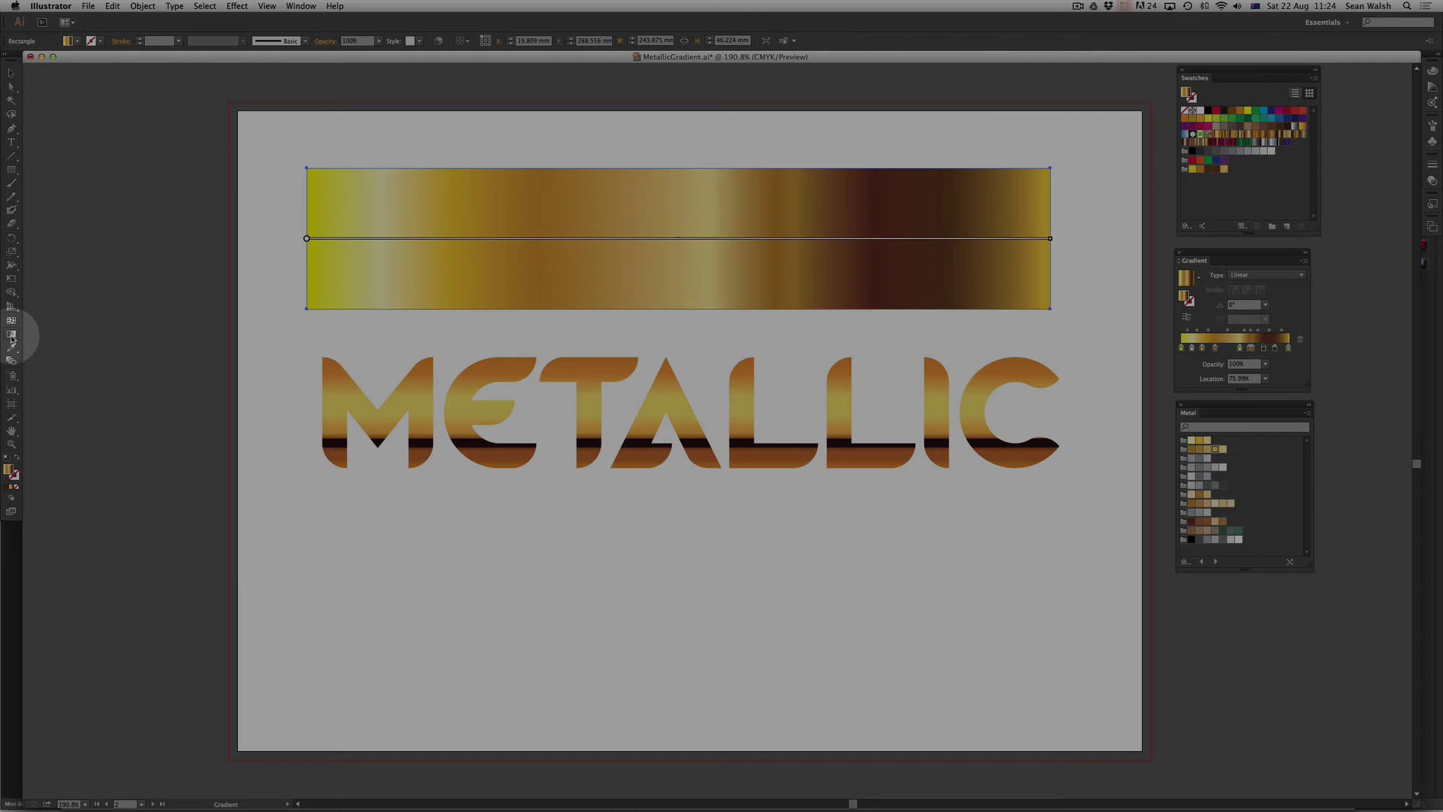
{"action": "left_click", "coordinate": [338, 237]}
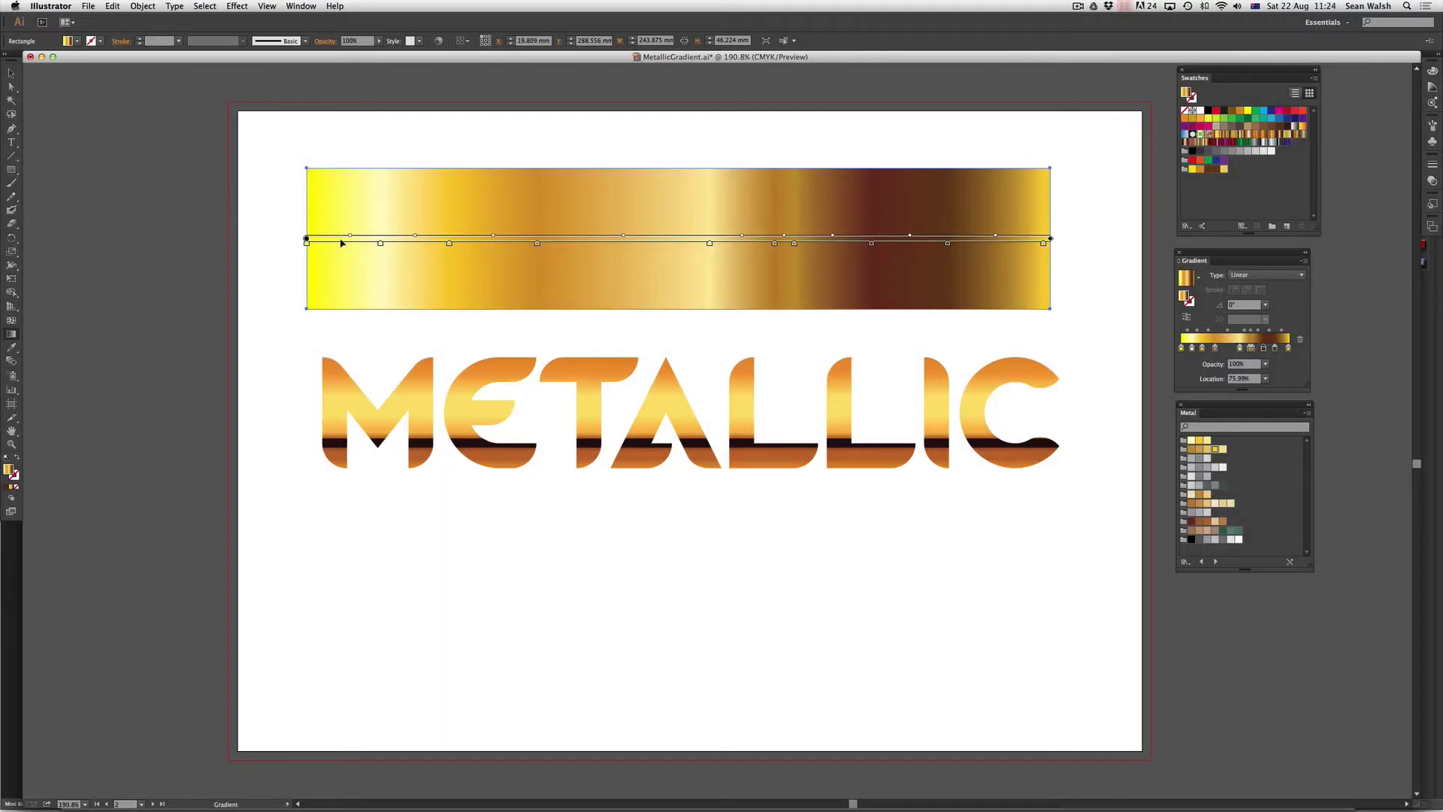
{"action": "left_click_drag", "start_coordinate": [375, 248], "coordinate": [351, 246]}
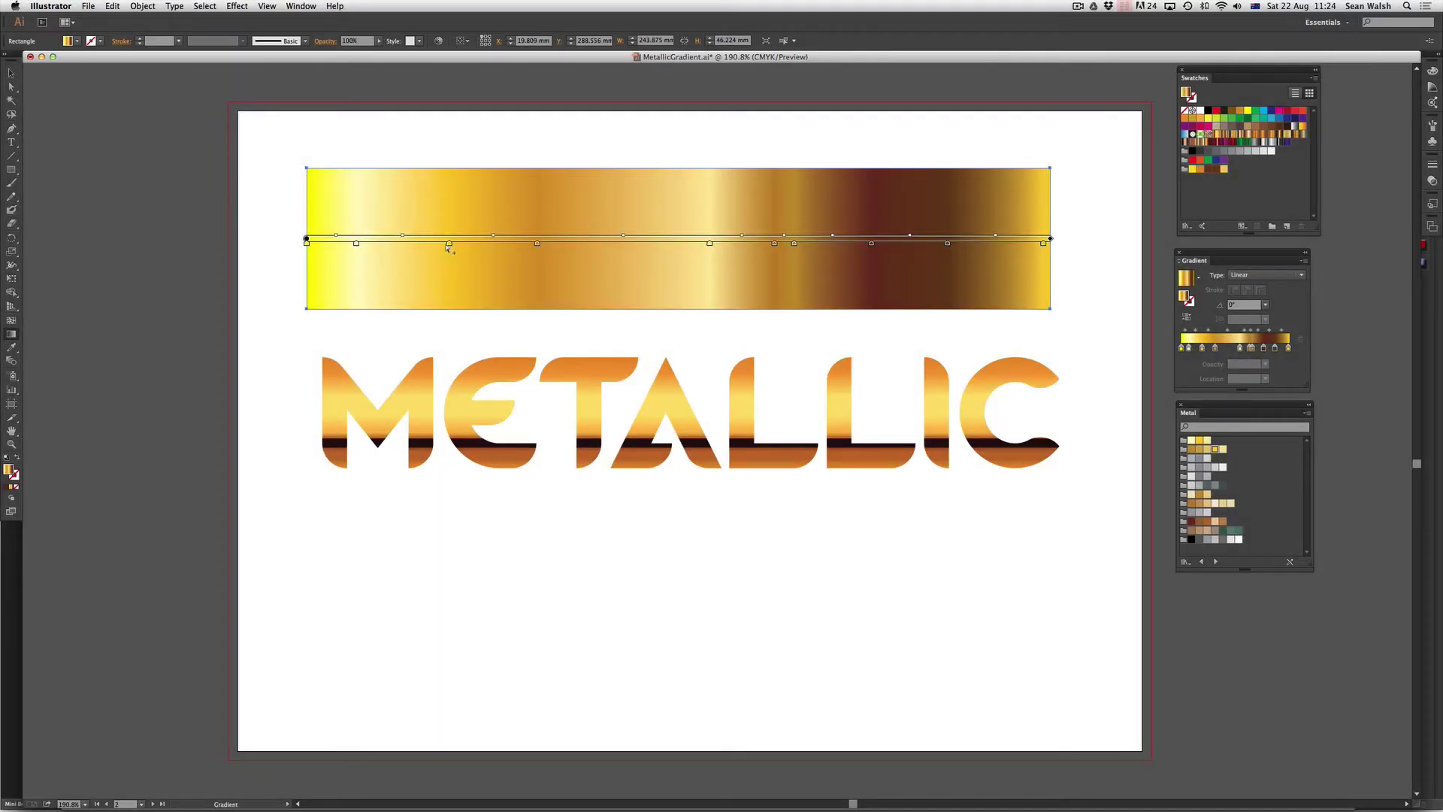
{"action": "left_click_drag", "start_coordinate": [449, 245], "coordinate": [431, 245]}
{"action": "left_click_drag", "start_coordinate": [537, 245], "coordinate": [517, 244]}
{"action": "left_click_drag", "start_coordinate": [709, 244], "coordinate": [682, 244]}
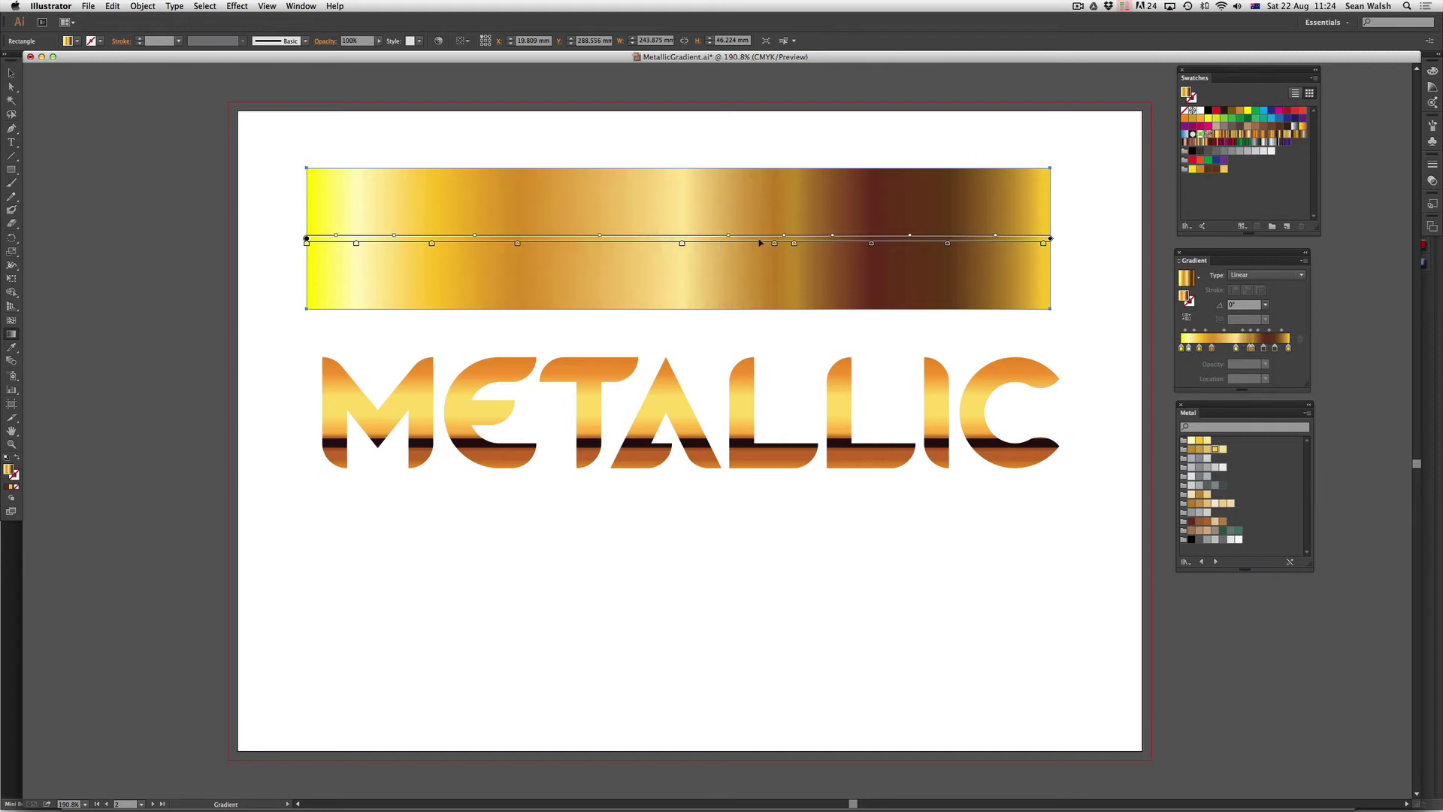
{"action": "left_click_drag", "start_coordinate": [775, 245], "coordinate": [754, 245]}
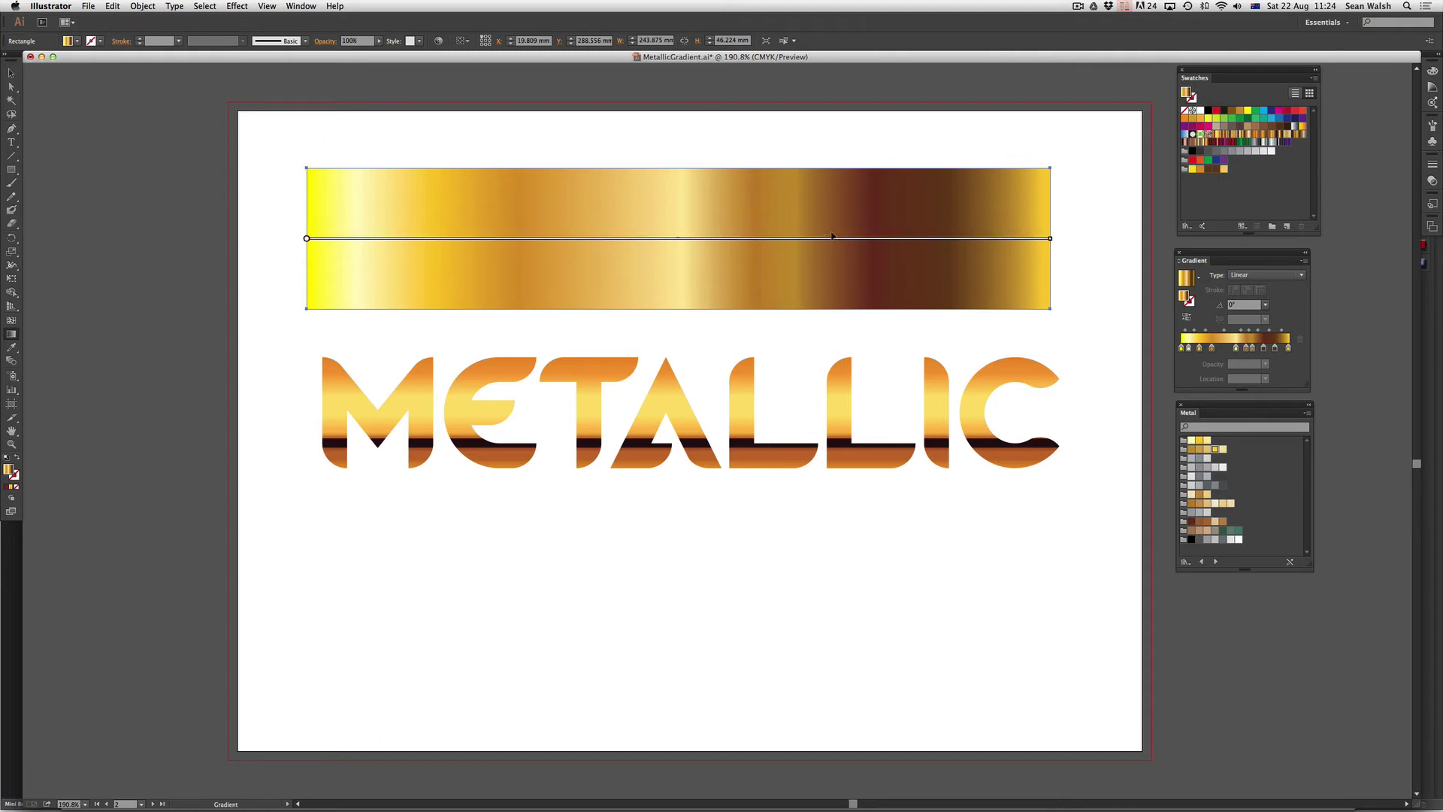
{"action": "left_click_drag", "start_coordinate": [832, 239], "coordinate": [819, 239]}
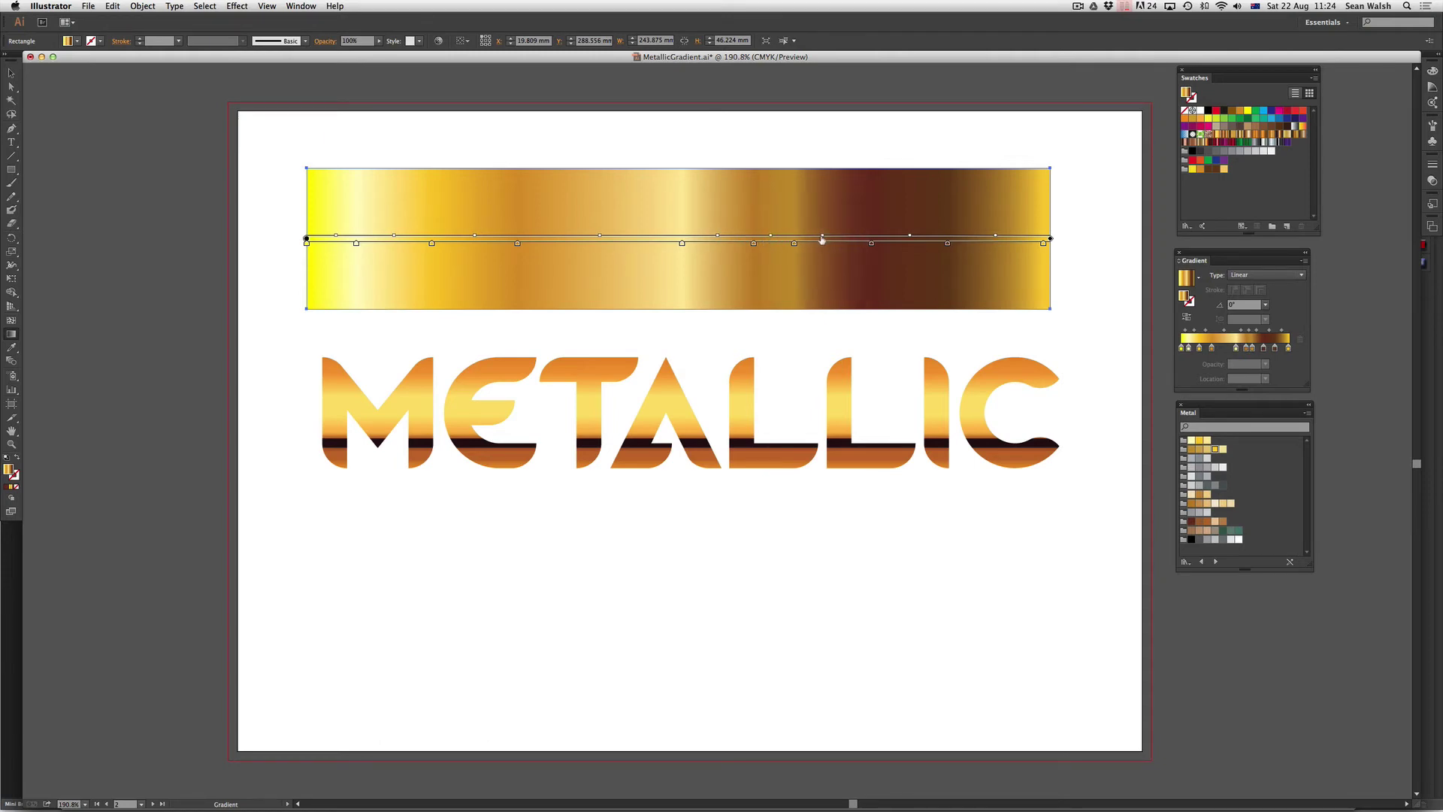
- Redraw the gradient vertically at -90° so its bands run top to bottom
{"action": "mouse_move", "coordinate": [1028, 191]}
{"action": "left_mouse_down"}
{"action": "mouse_move", "coordinate": [944, 209]}
{"action": "mouse_move", "coordinate": [334, 242]}
{"action": "left_mouse_up"}
{"action": "left_click_drag", "start_coordinate": [322, 193], "coordinate": [1003, 274]}
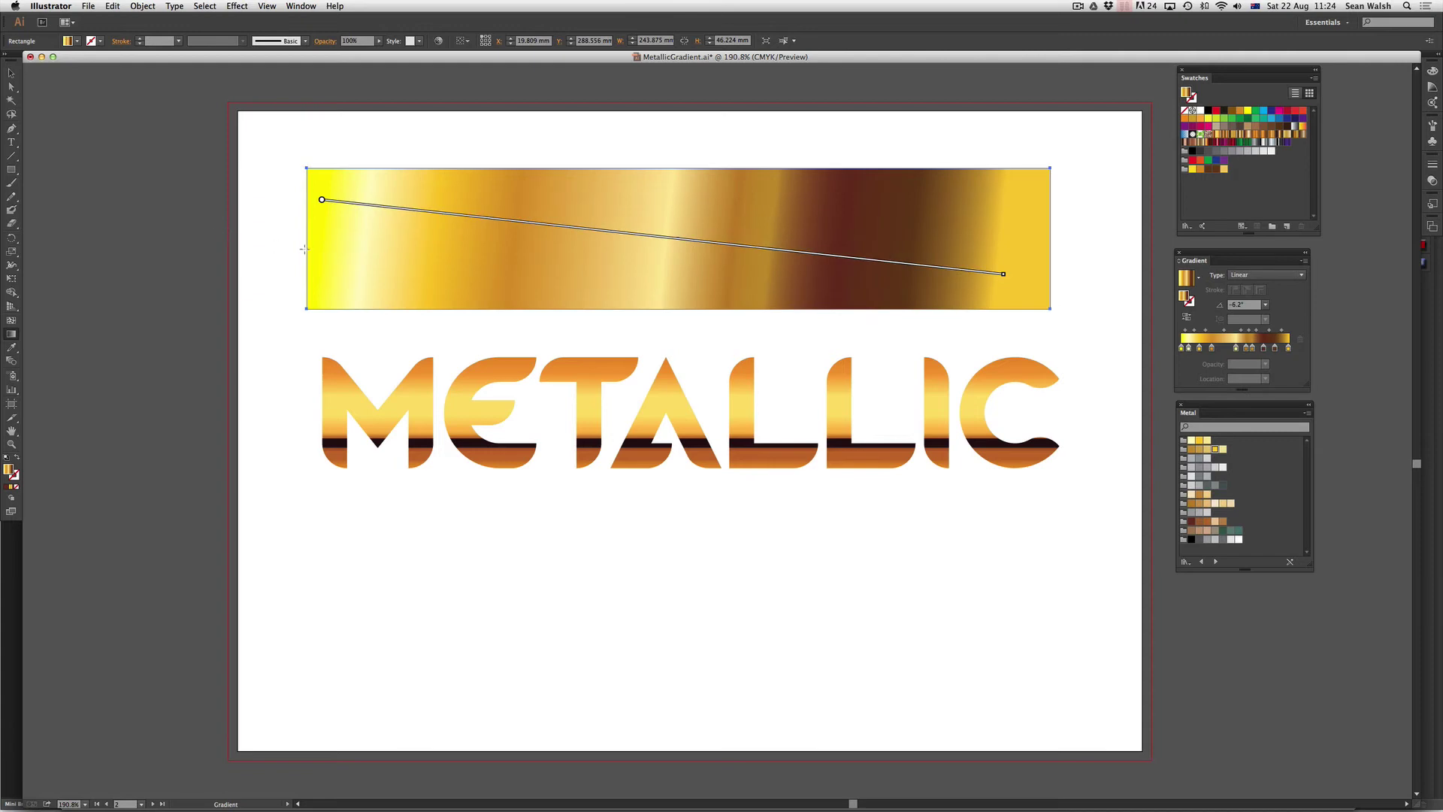
{"action": "left_click_drag", "start_coordinate": [301, 248], "coordinate": [1044, 248]}
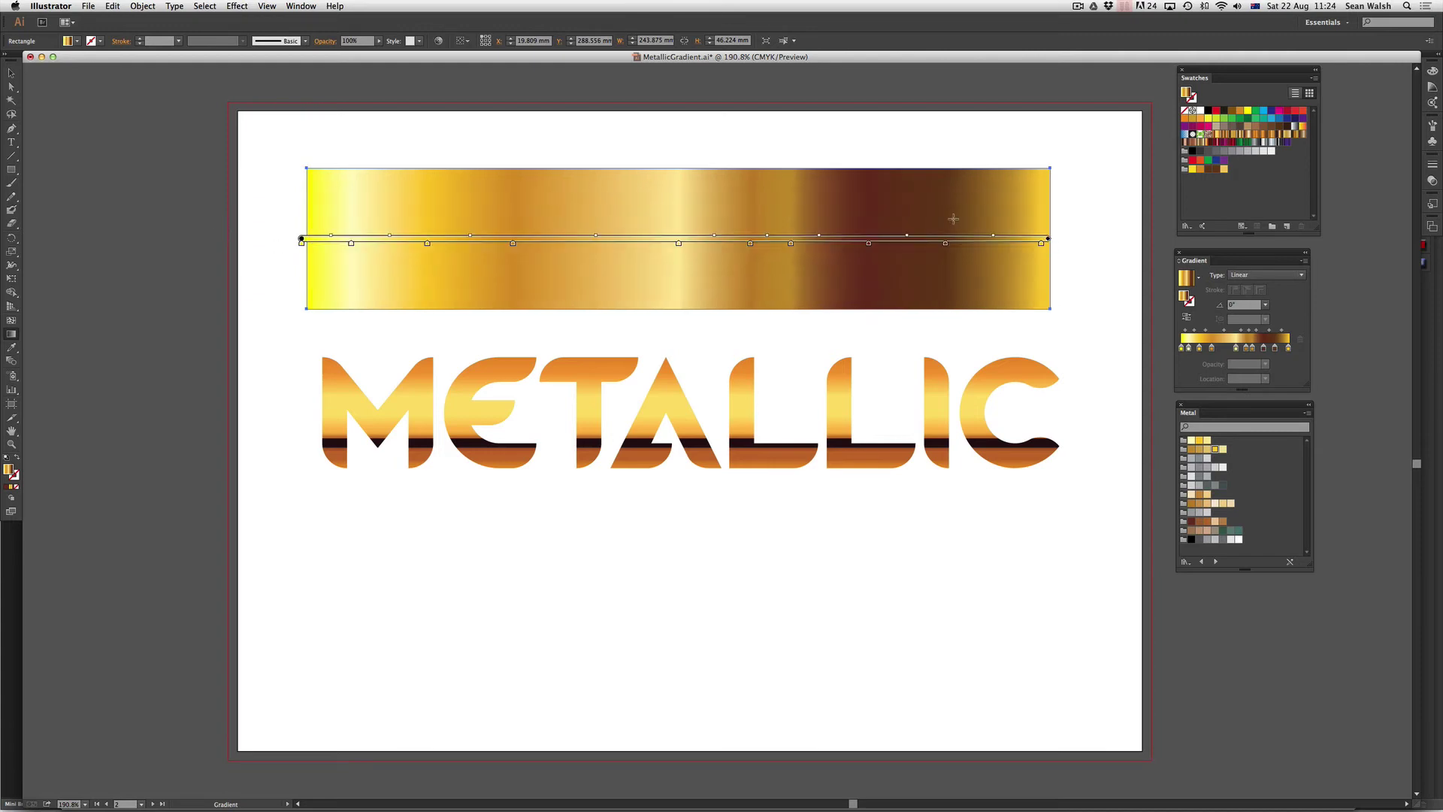
{"action": "left_click_drag", "start_coordinate": [619, 170], "coordinate": [612, 307]}
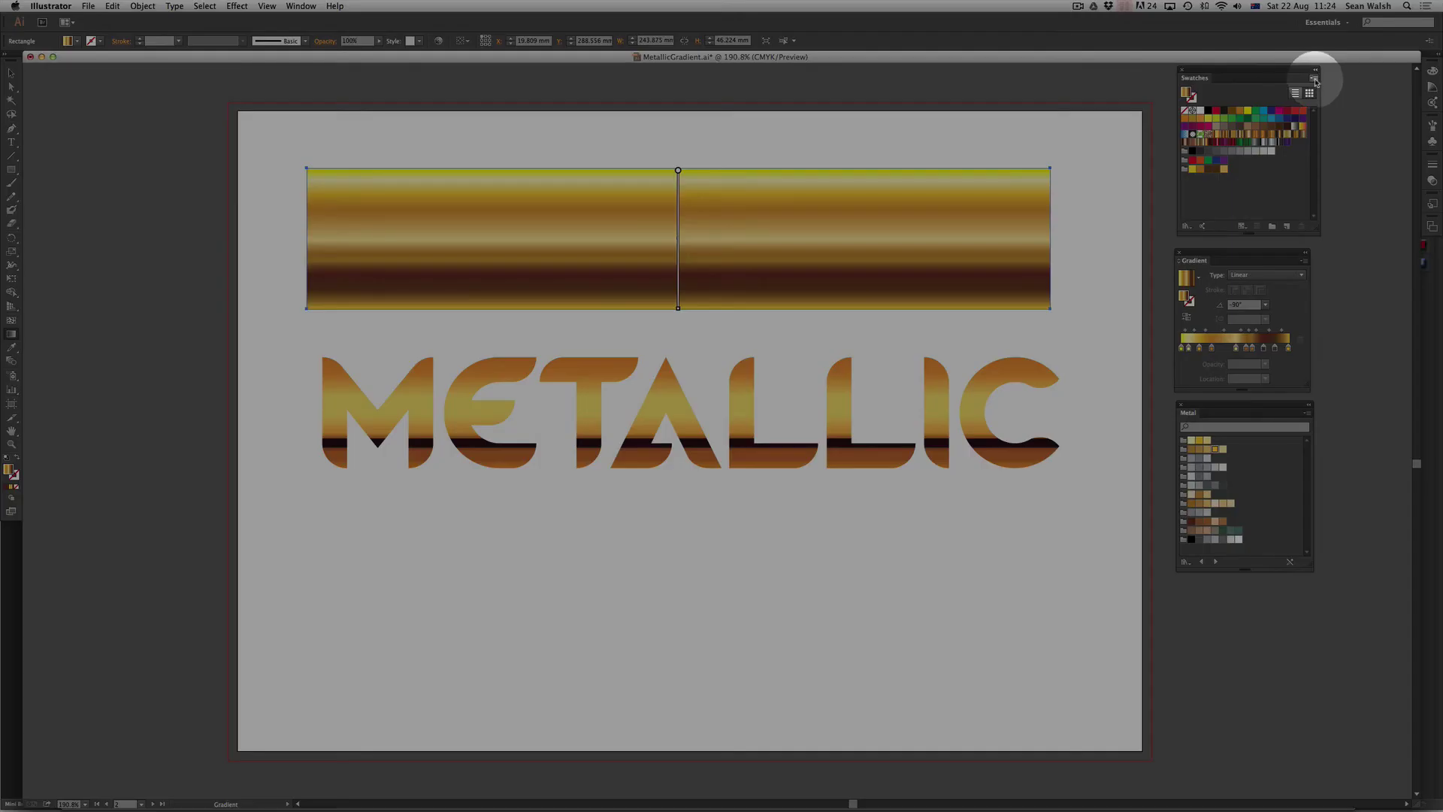
- Save the rectangle's gold-to-brown gradient as a new swatch named G
{"action": "left_click", "coordinate": [1315, 78]}
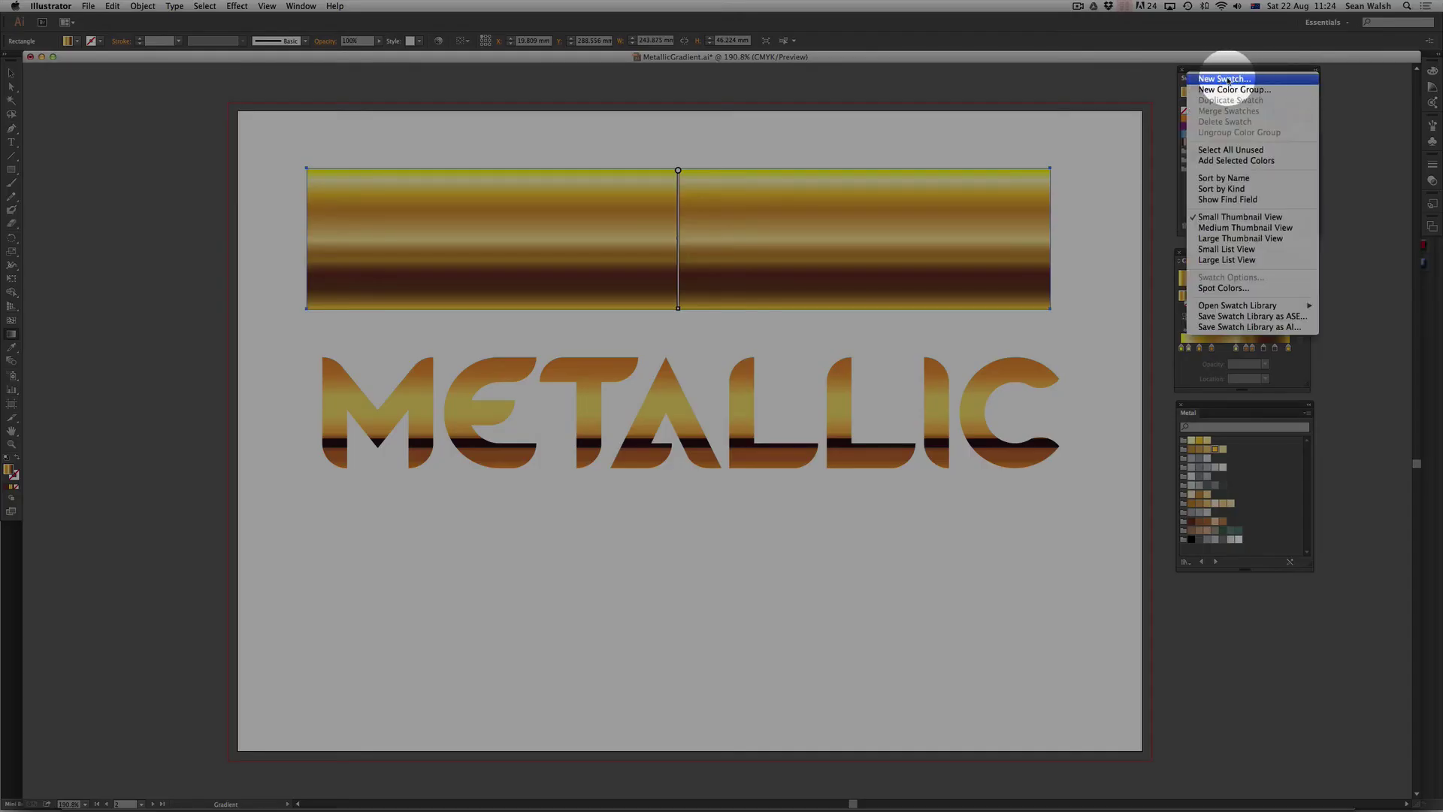
{"action": "left_click", "coordinate": [1227, 80]}
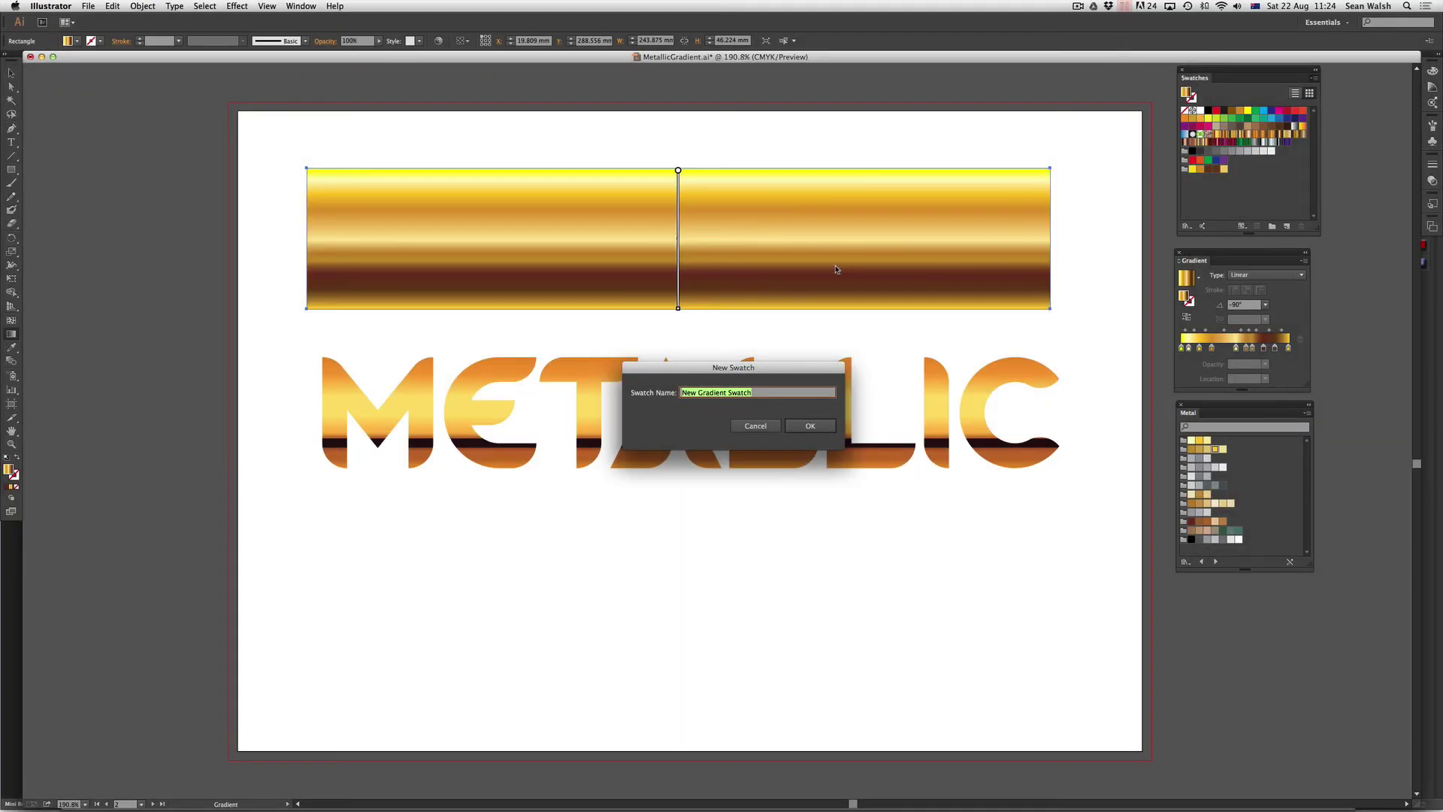
{"action": "type", "text": "Gold2"}
{"action": "left_click", "coordinate": [809, 425]}
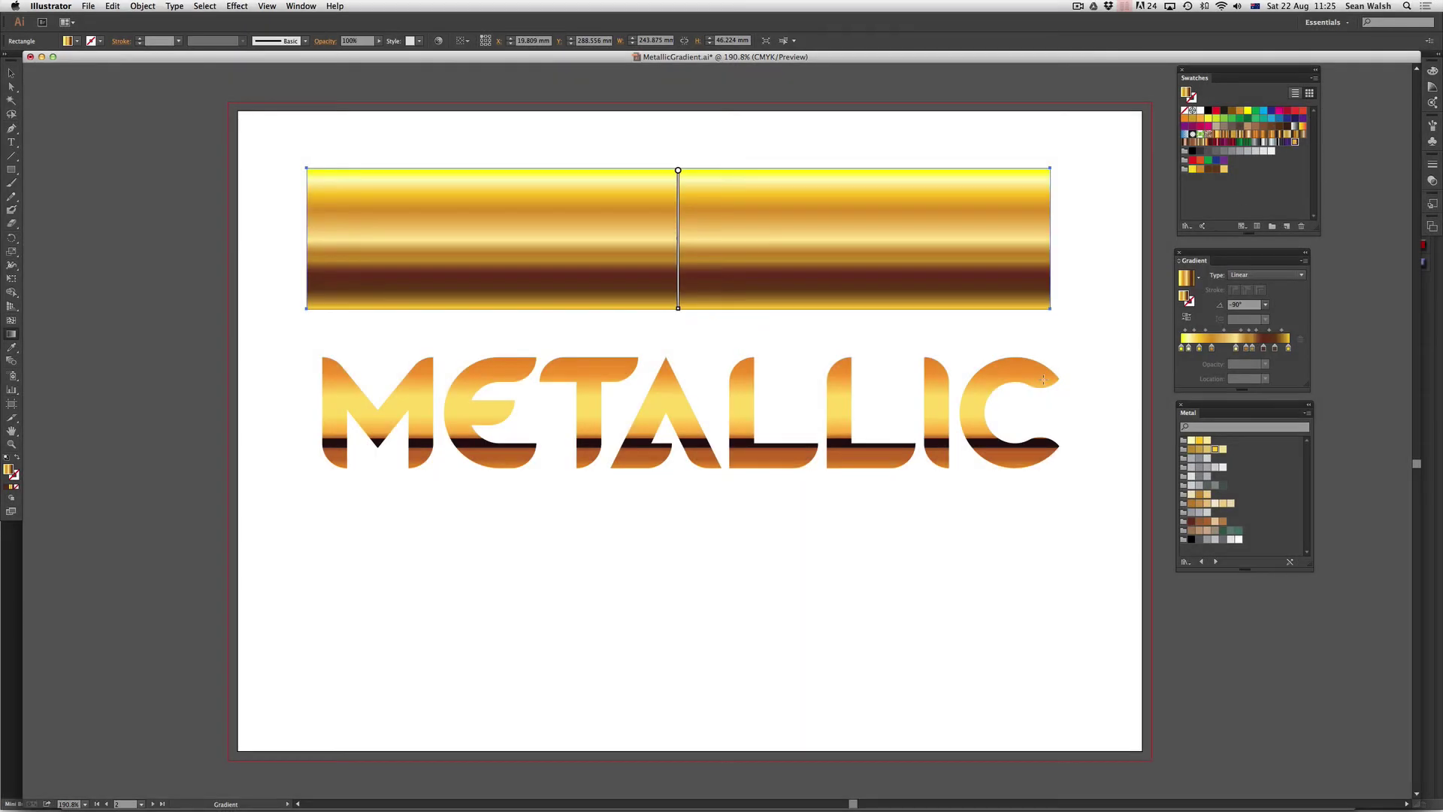
- Scroll to the second artboard, select the black METALLIC text, and click the Gold2 gradient swatch
{"action": "scroll", "coordinate": [1033, 381], "scroll_direction": "down", "scroll_amount": 10}
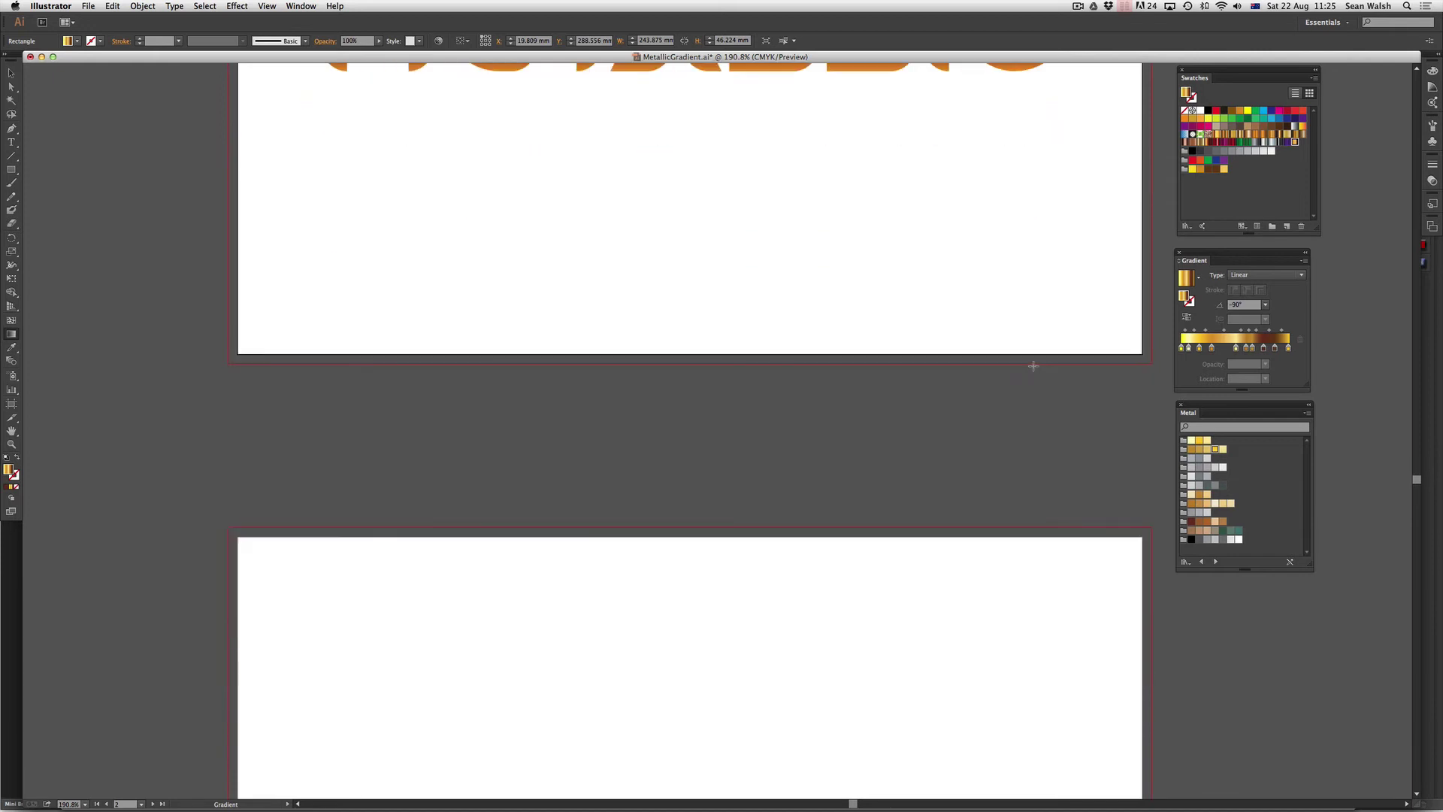
{"action": "scroll", "coordinate": [1033, 361], "scroll_direction": "down", "scroll_amount": 4}
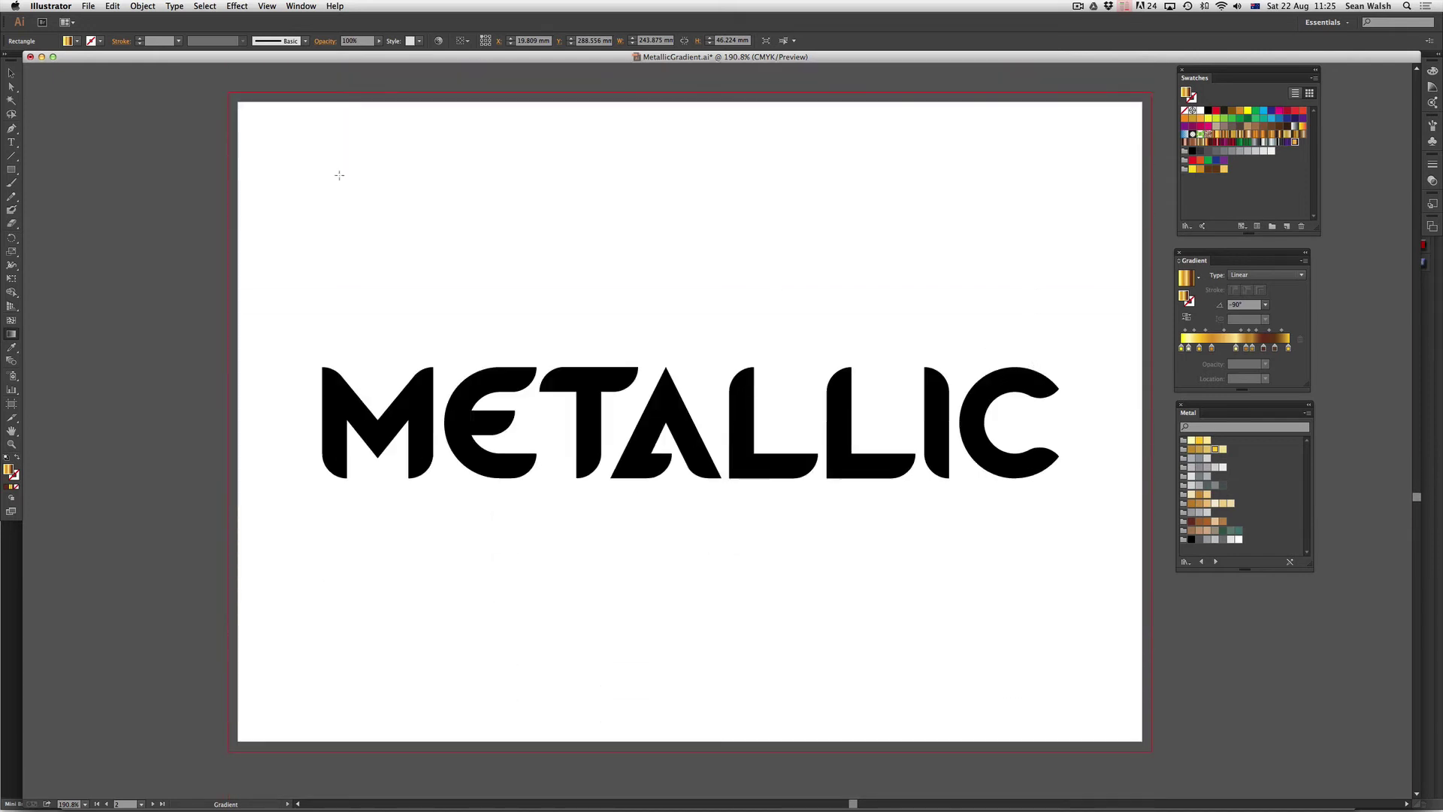
{"action": "left_click", "coordinate": [11, 73]}
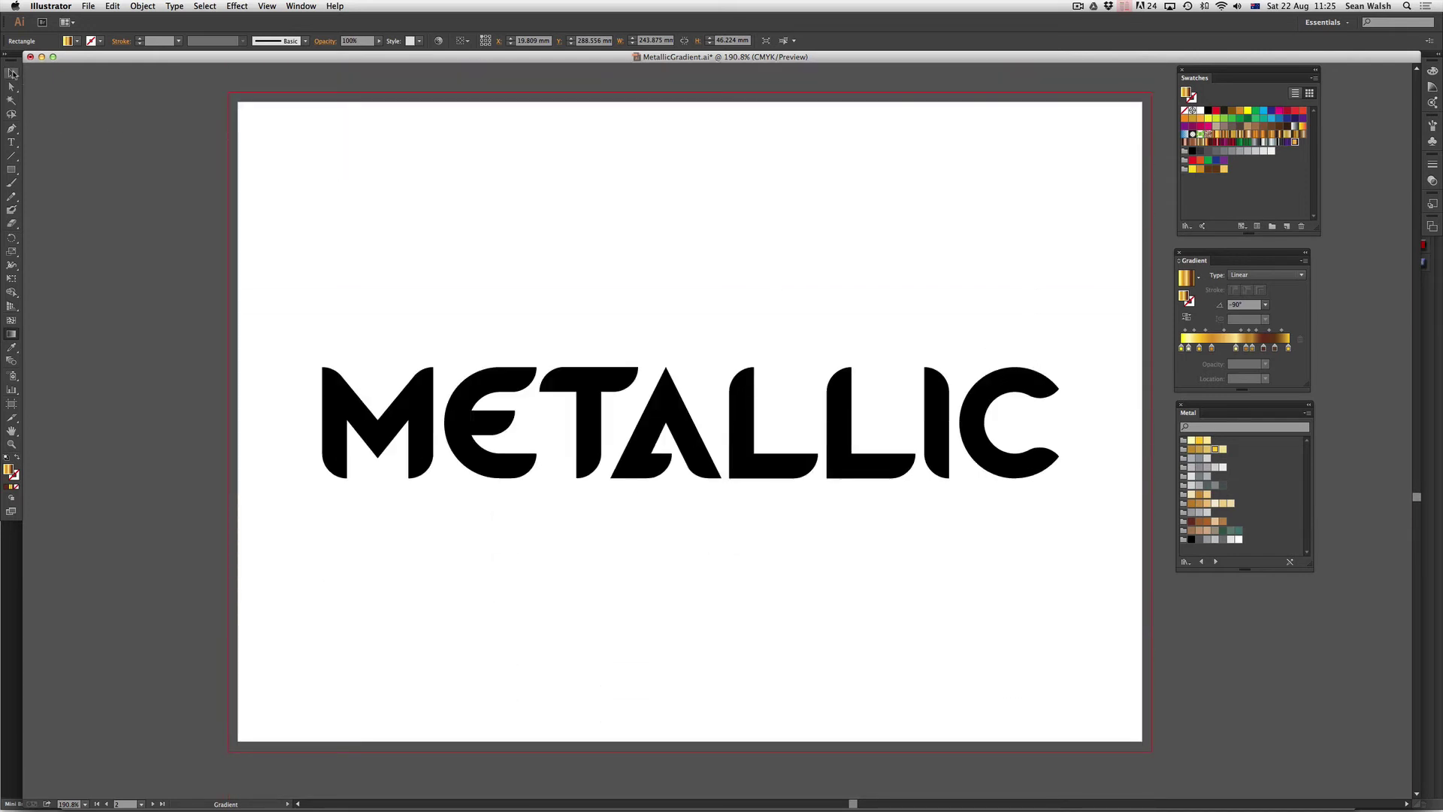
{"action": "left_click", "coordinate": [481, 427]}
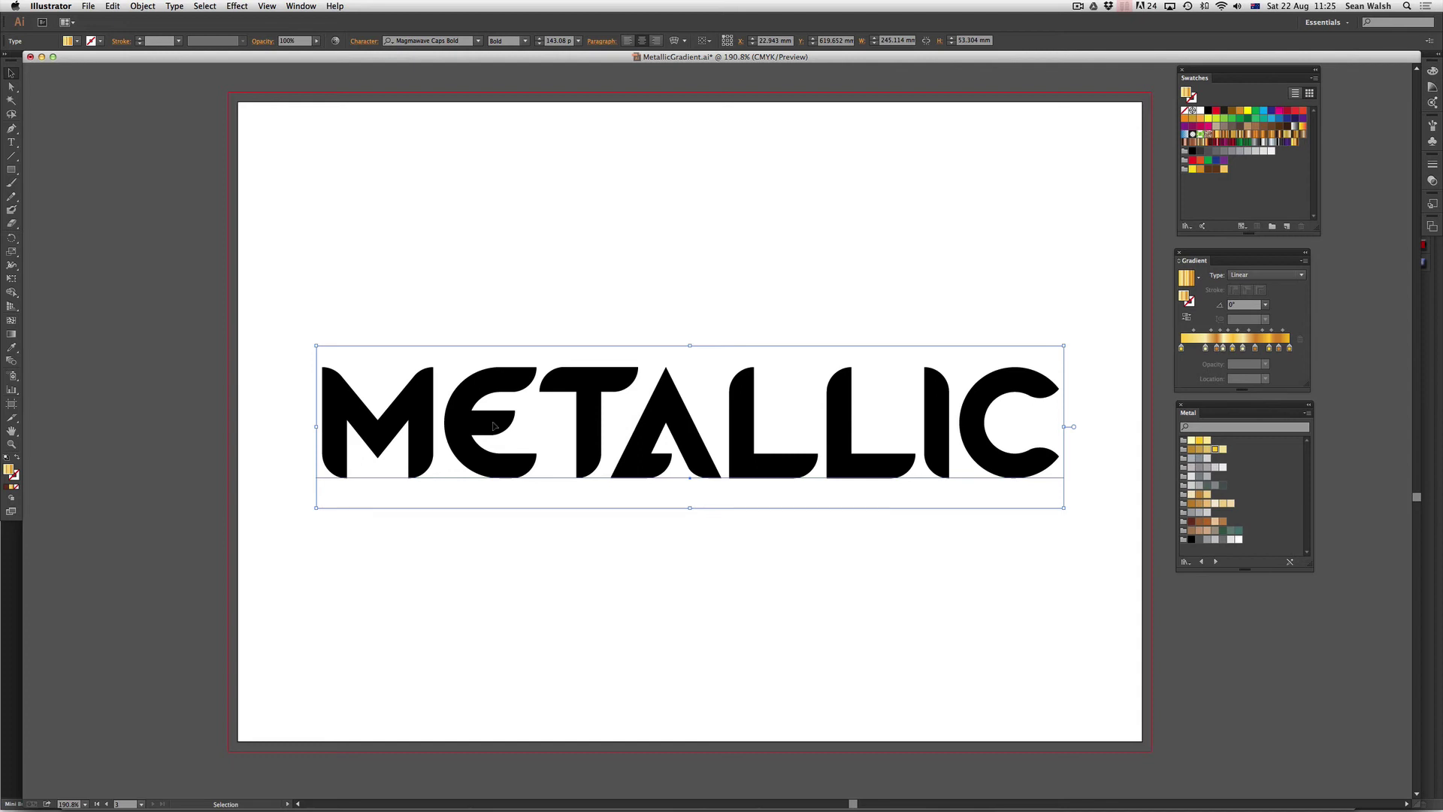
{"action": "left_click", "coordinate": [1294, 145]}
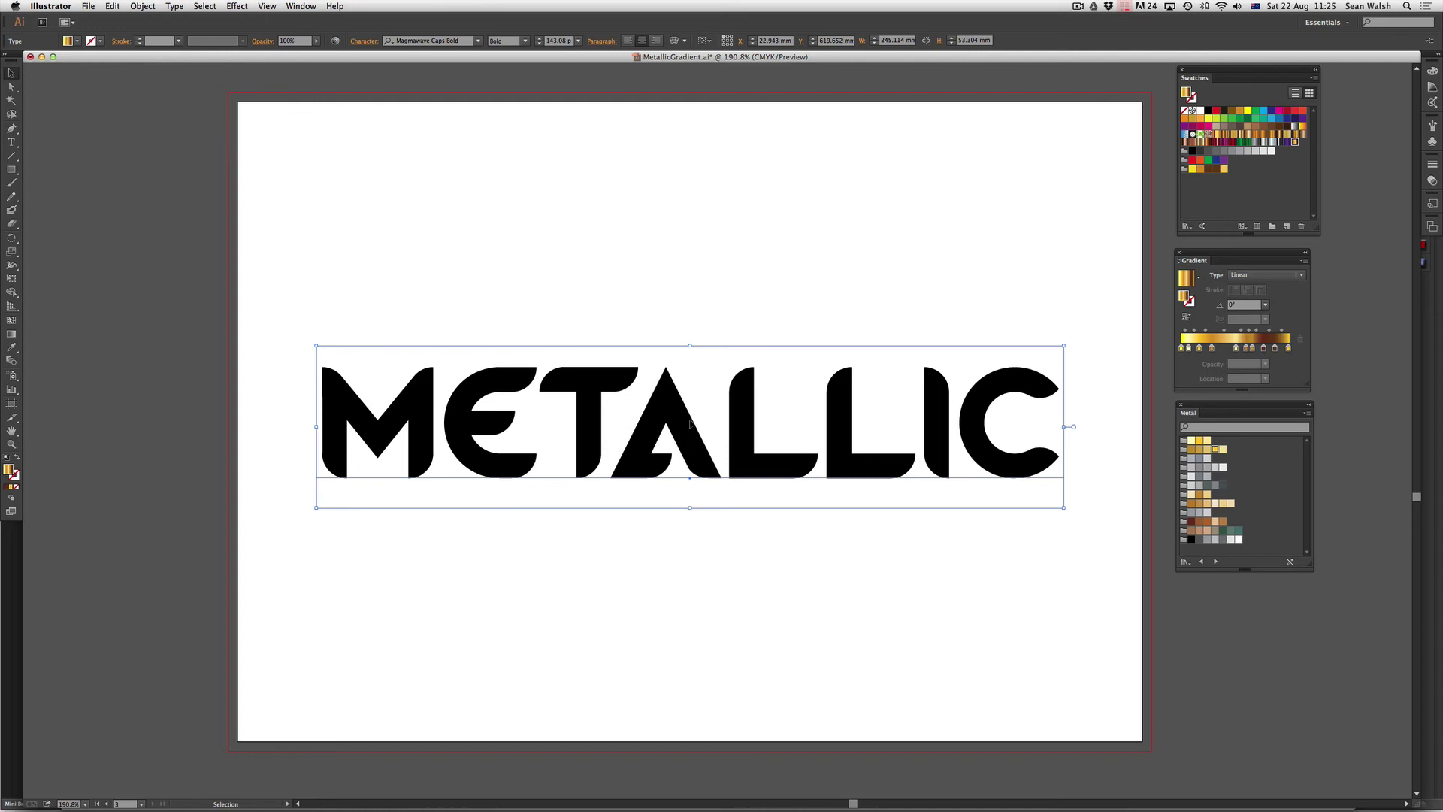
{"action": "left_click", "coordinate": [175, 6]}
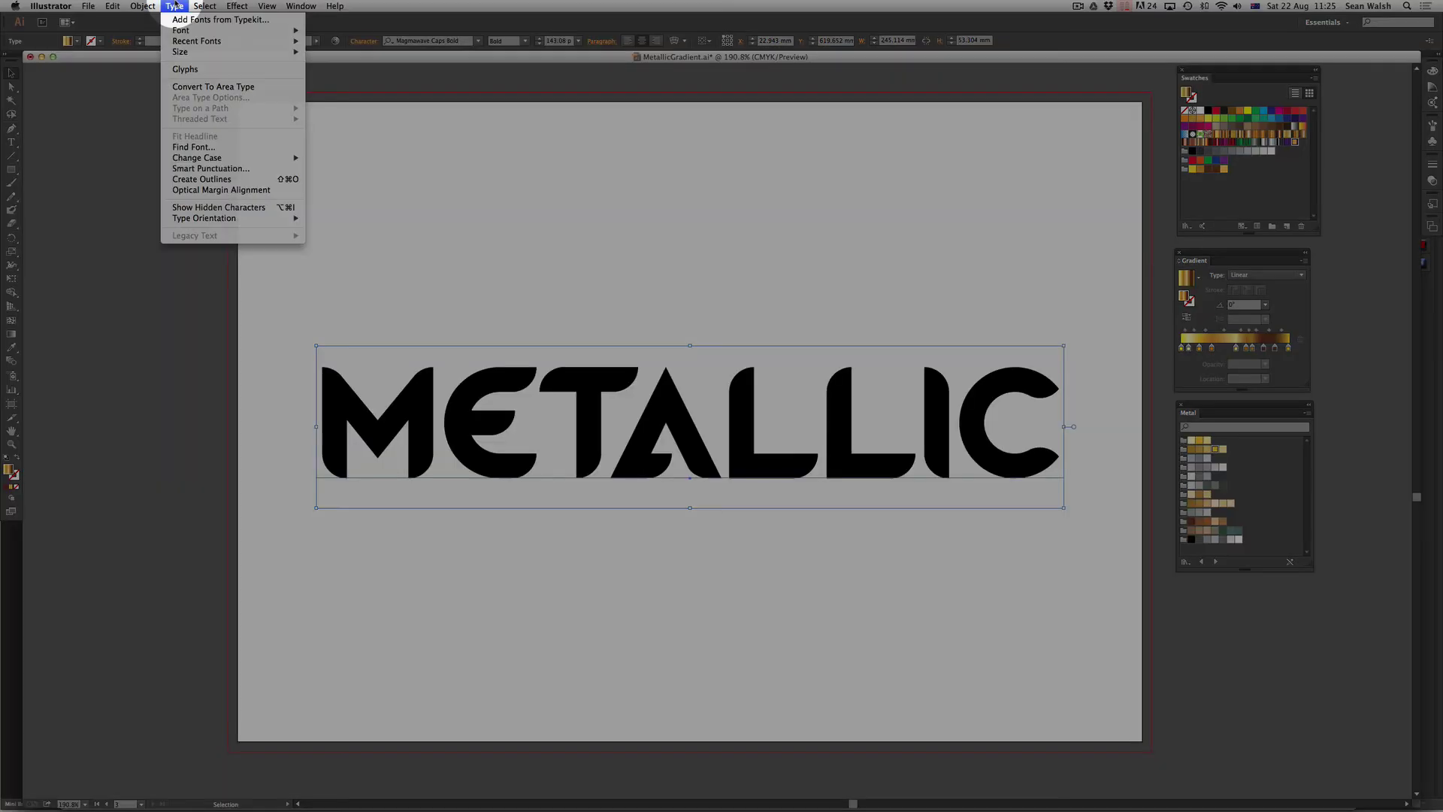
- Convert the METALLIC text to outlines and fill the letters with the Gold2 gradient swatch
{"action": "left_click", "coordinate": [202, 180]}
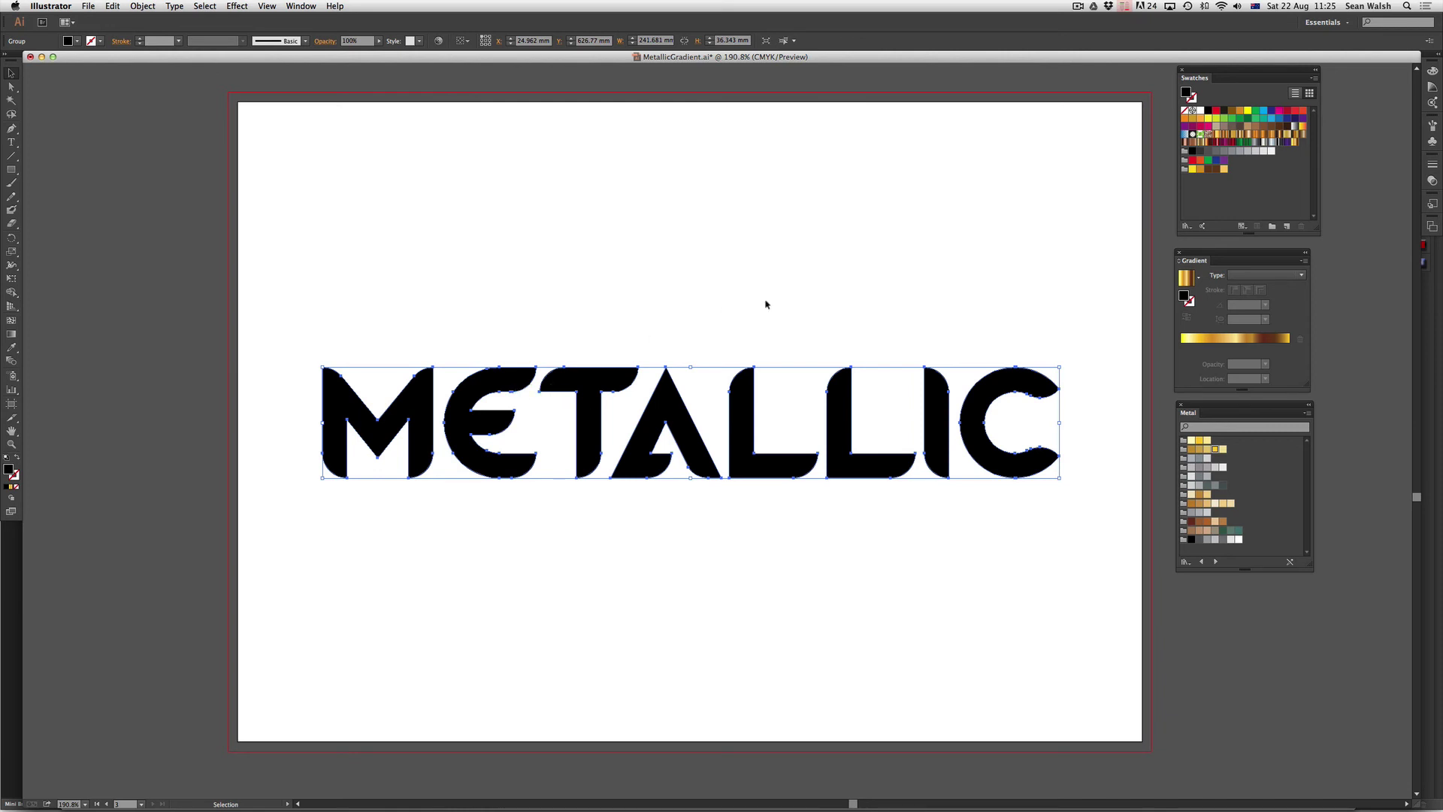
{"action": "left_click", "coordinate": [1297, 142]}
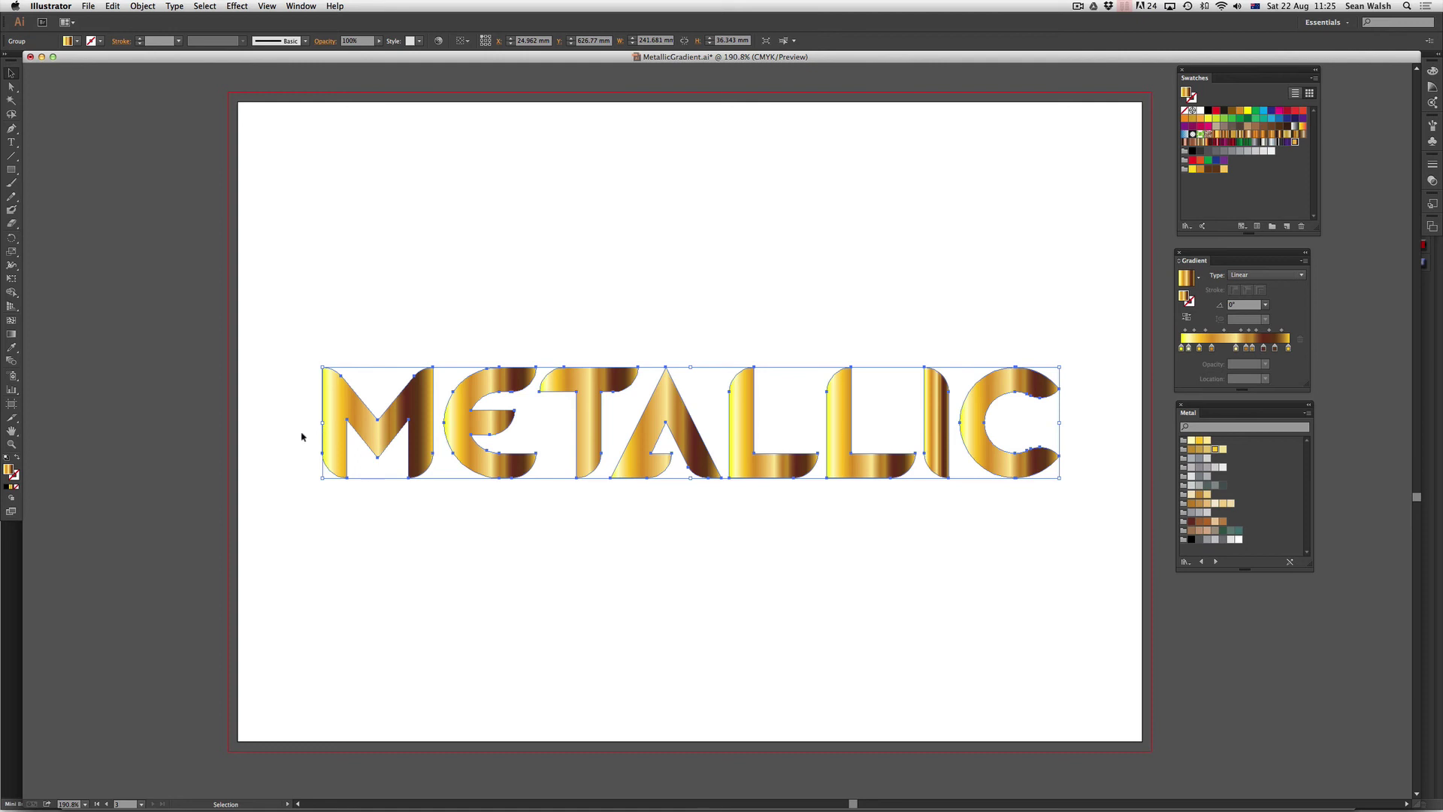
{"action": "key", "text": "g"}
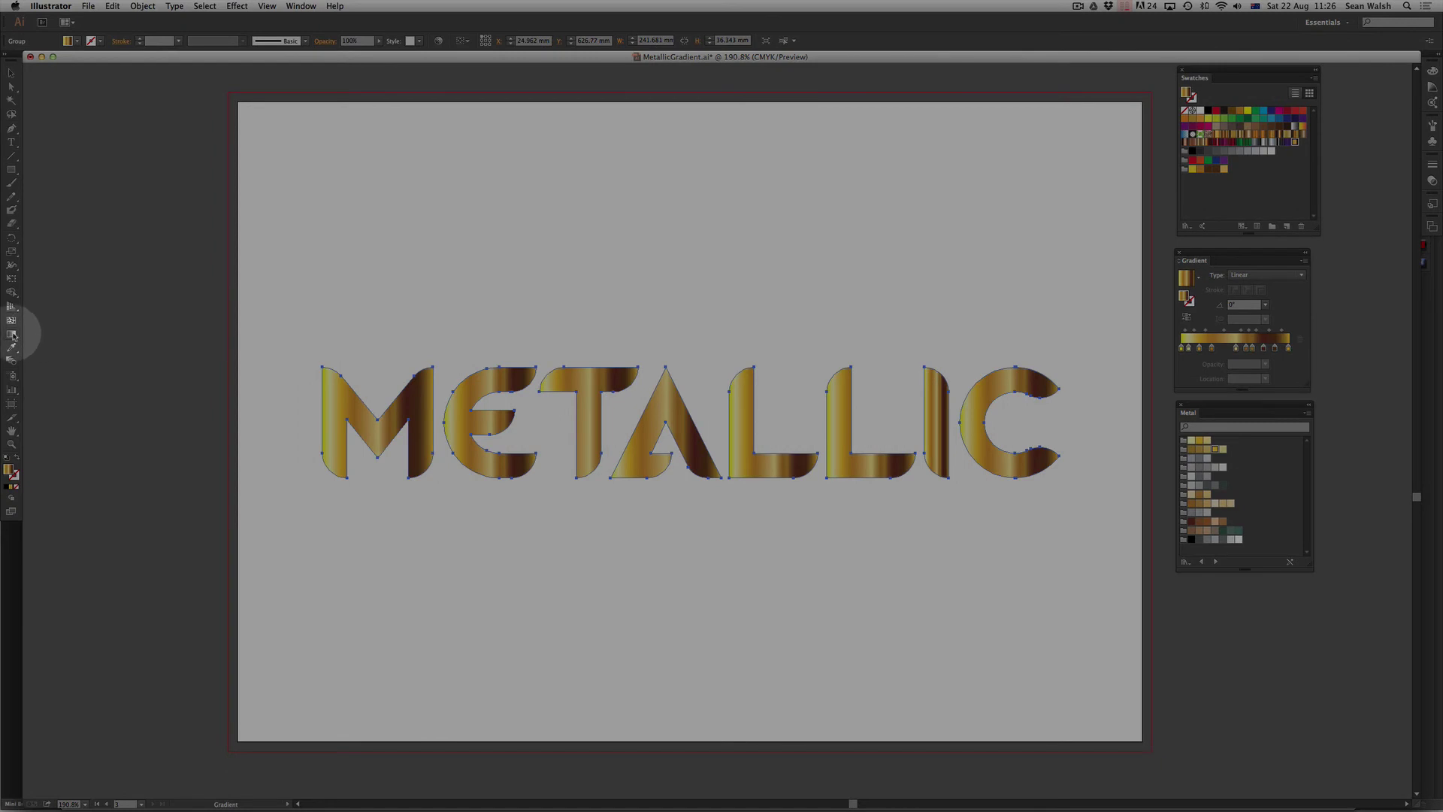
- Drag the gradient across METALLIC until it runs vertically, dark brown tops into bright gold
{"action": "mouse_move", "coordinate": [305, 414]}
{"action": "left_mouse_down"}
{"action": "mouse_move", "coordinate": [532, 440]}
{"action": "mouse_move", "coordinate": [757, 413]}
{"action": "mouse_move", "coordinate": [1050, 426]}
{"action": "left_mouse_up"}
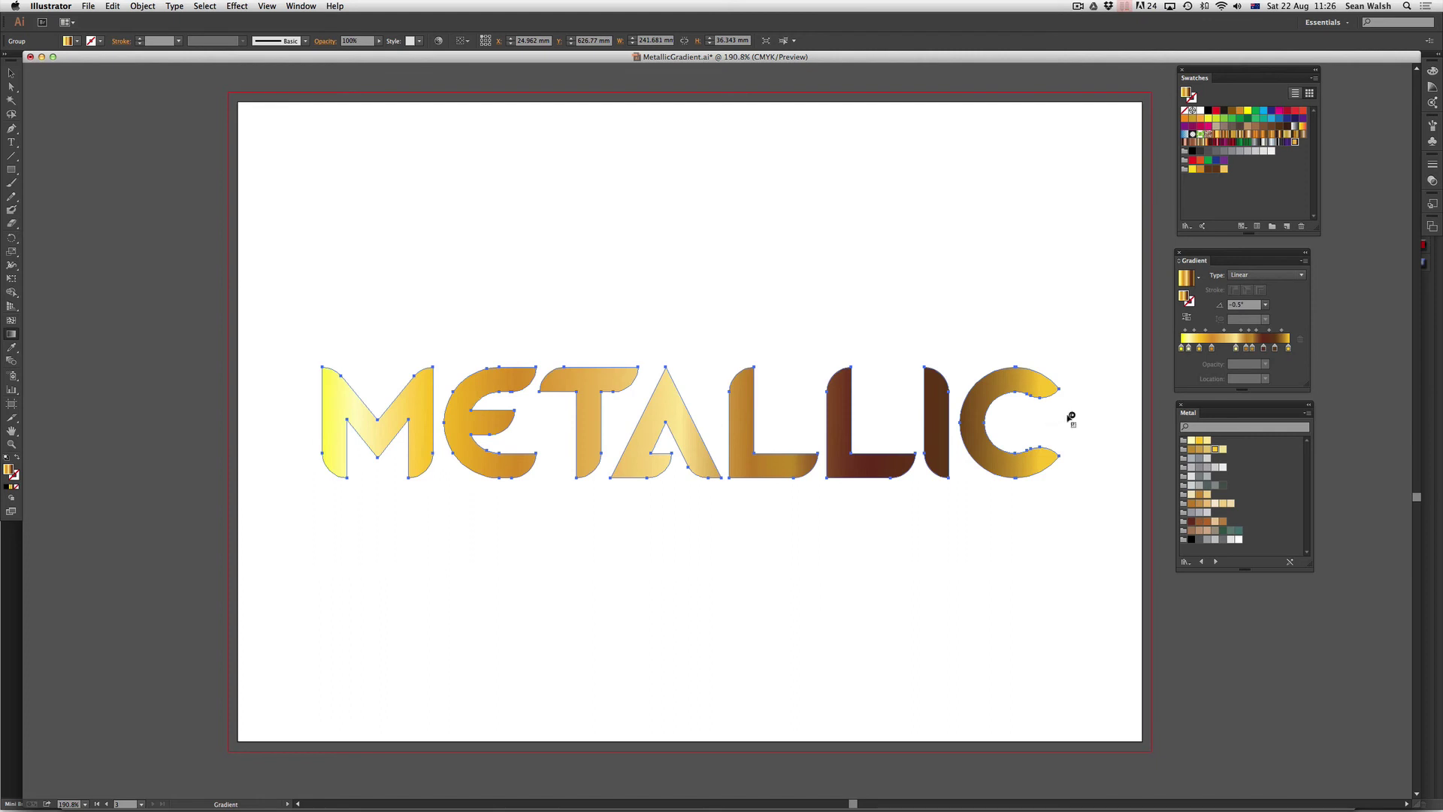
{"action": "mouse_move", "coordinate": [413, 426]}
{"action": "mouse_move", "coordinate": [413, 427]}
{"action": "left_mouse_down"}
{"action": "mouse_move", "coordinate": [283, 428]}
{"action": "mouse_move", "coordinate": [638, 468]}
{"action": "mouse_move", "coordinate": [587, 369]}
{"action": "left_mouse_up"}
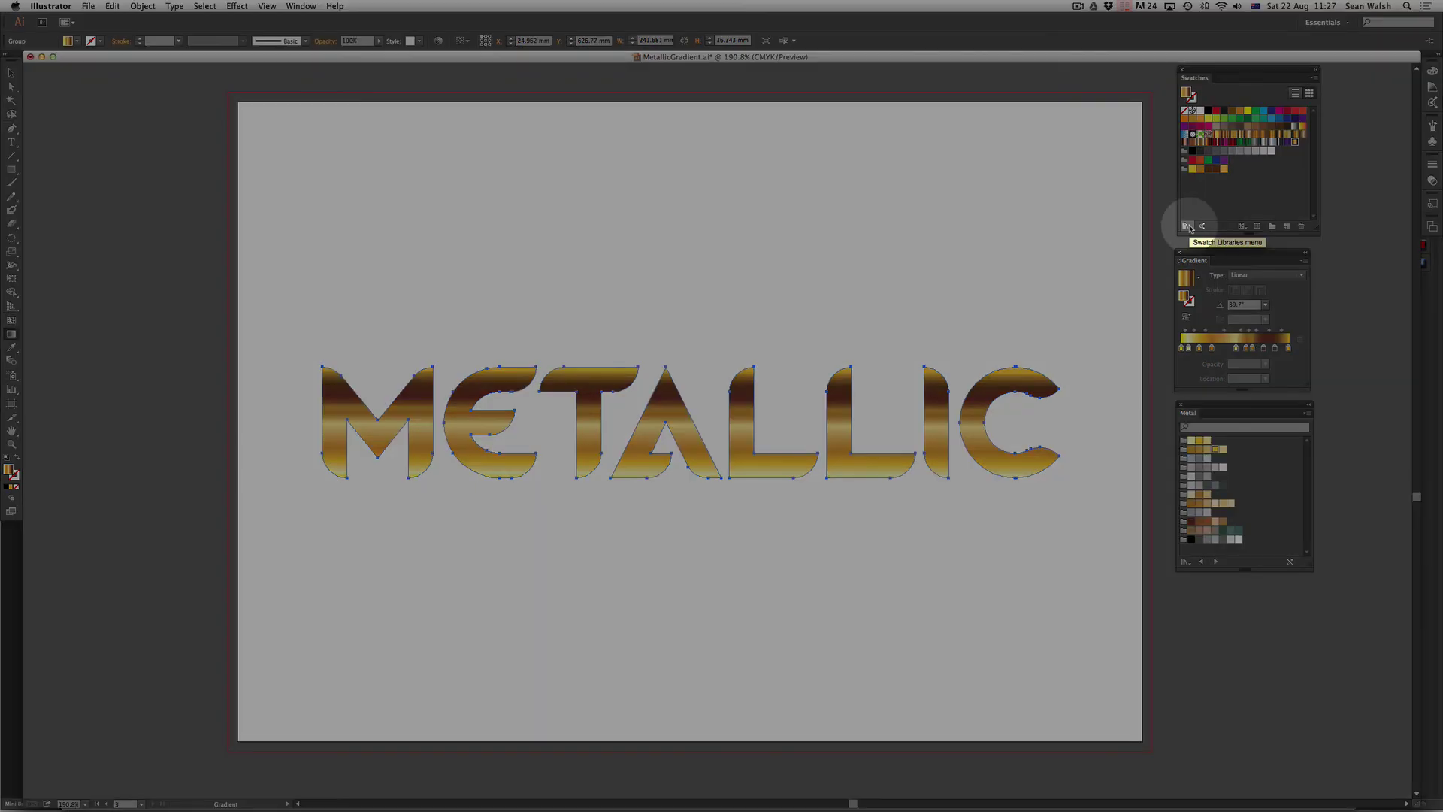
- Open Metal Gradients by TrabzonSport.ai from the 140 Metal Gradients folder via Other Library
{"action": "left_click", "coordinate": [1189, 227]}
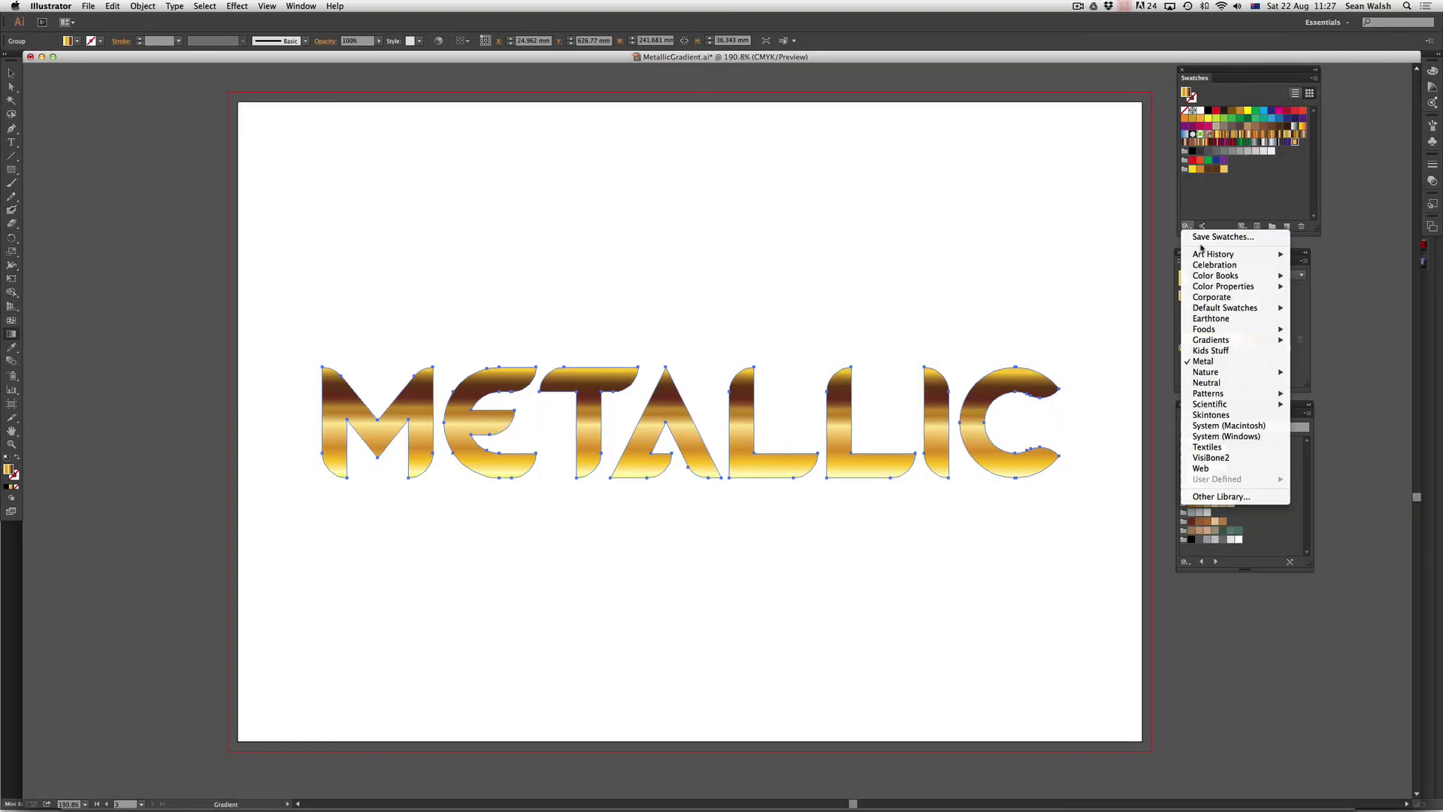
{"action": "left_click", "coordinate": [1235, 498]}
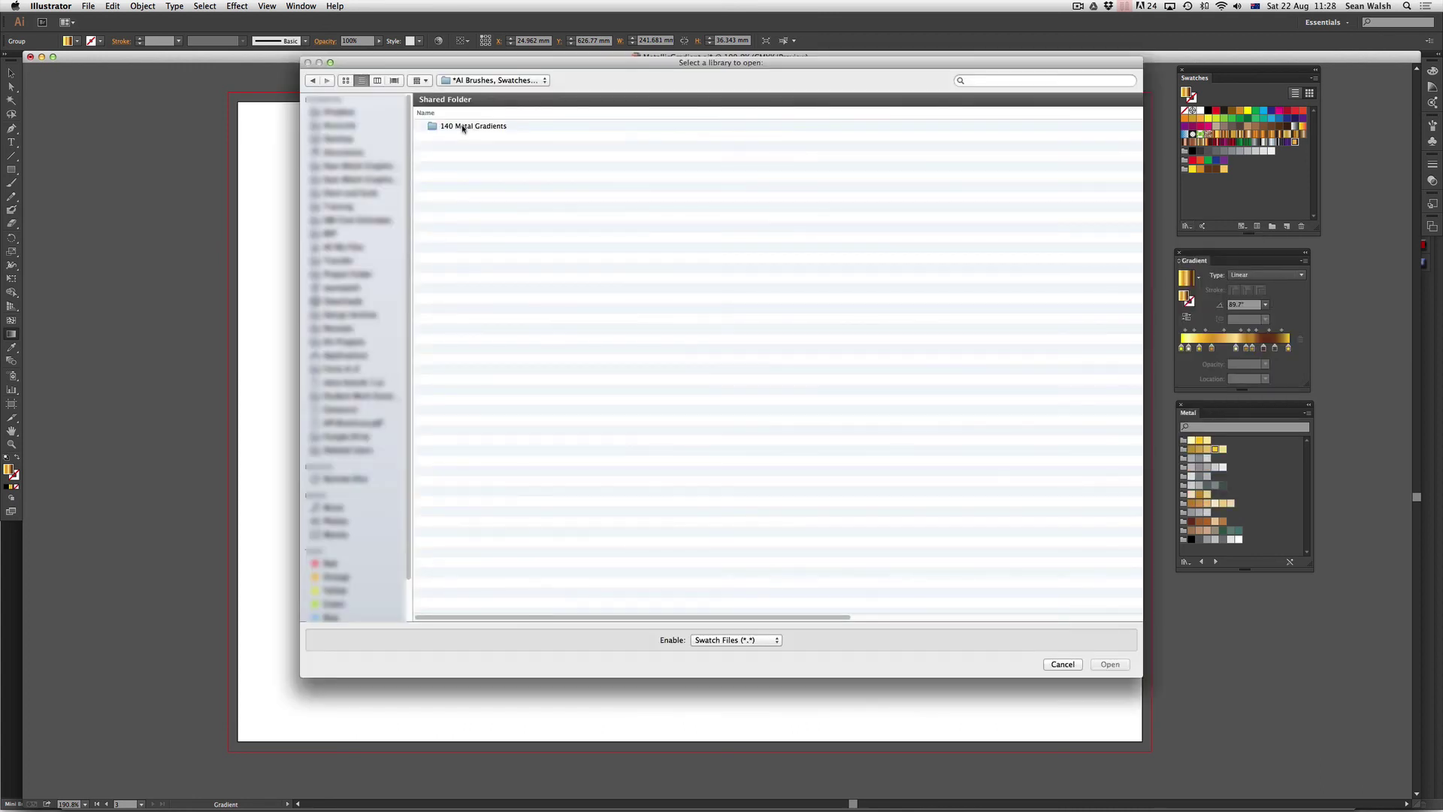
{"action": "double_click", "coordinate": [463, 127]}
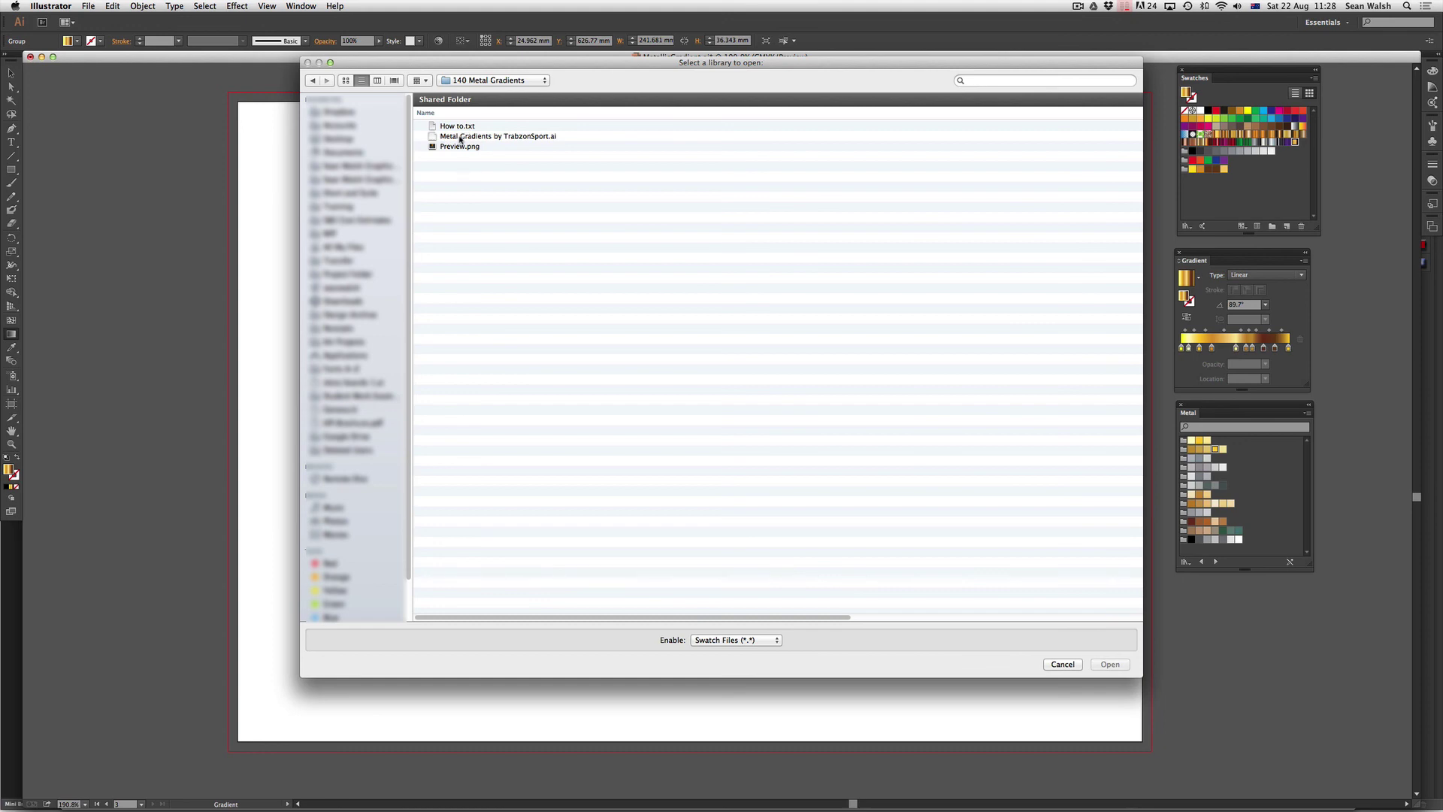
{"action": "left_click", "coordinate": [460, 137]}
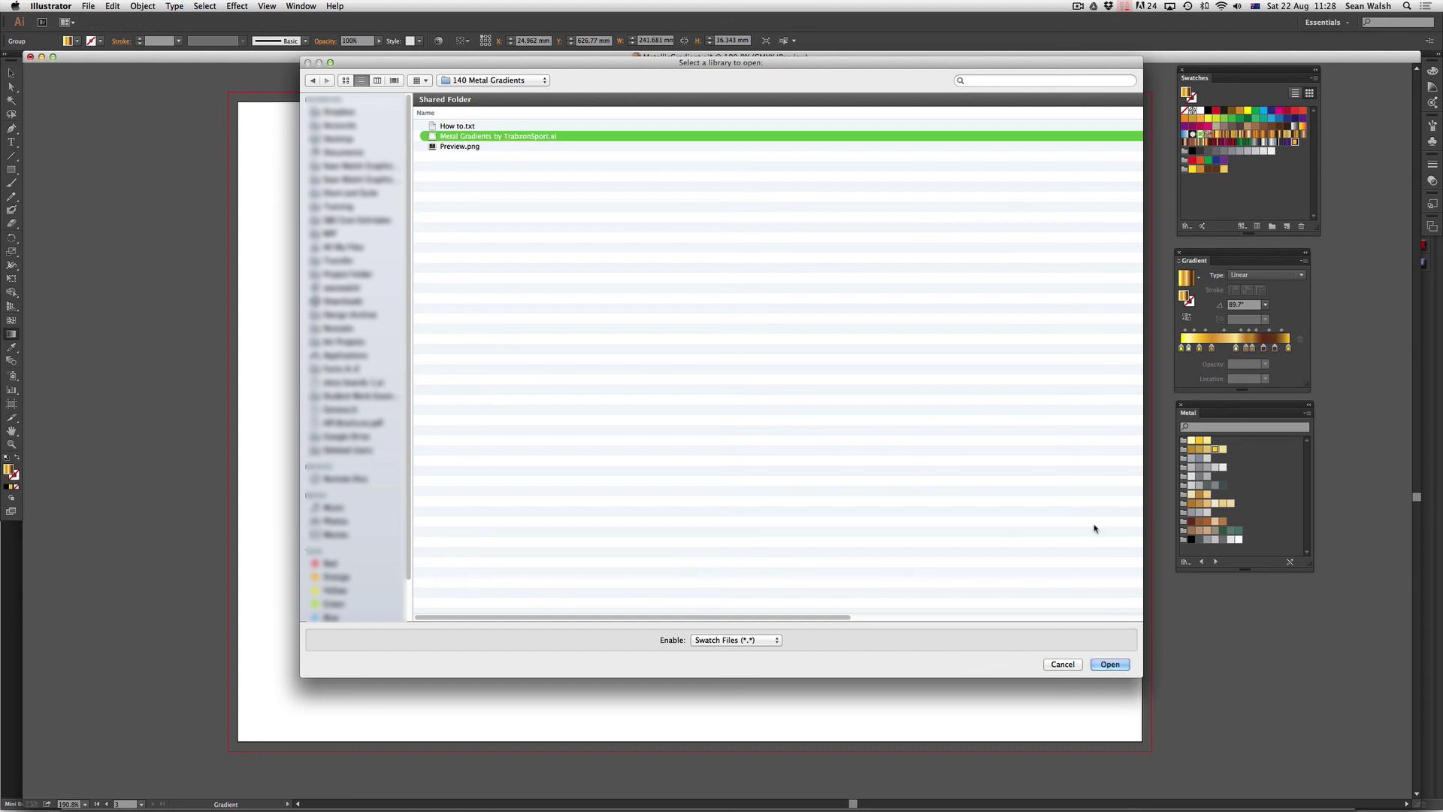
{"action": "left_click", "coordinate": [1110, 665]}
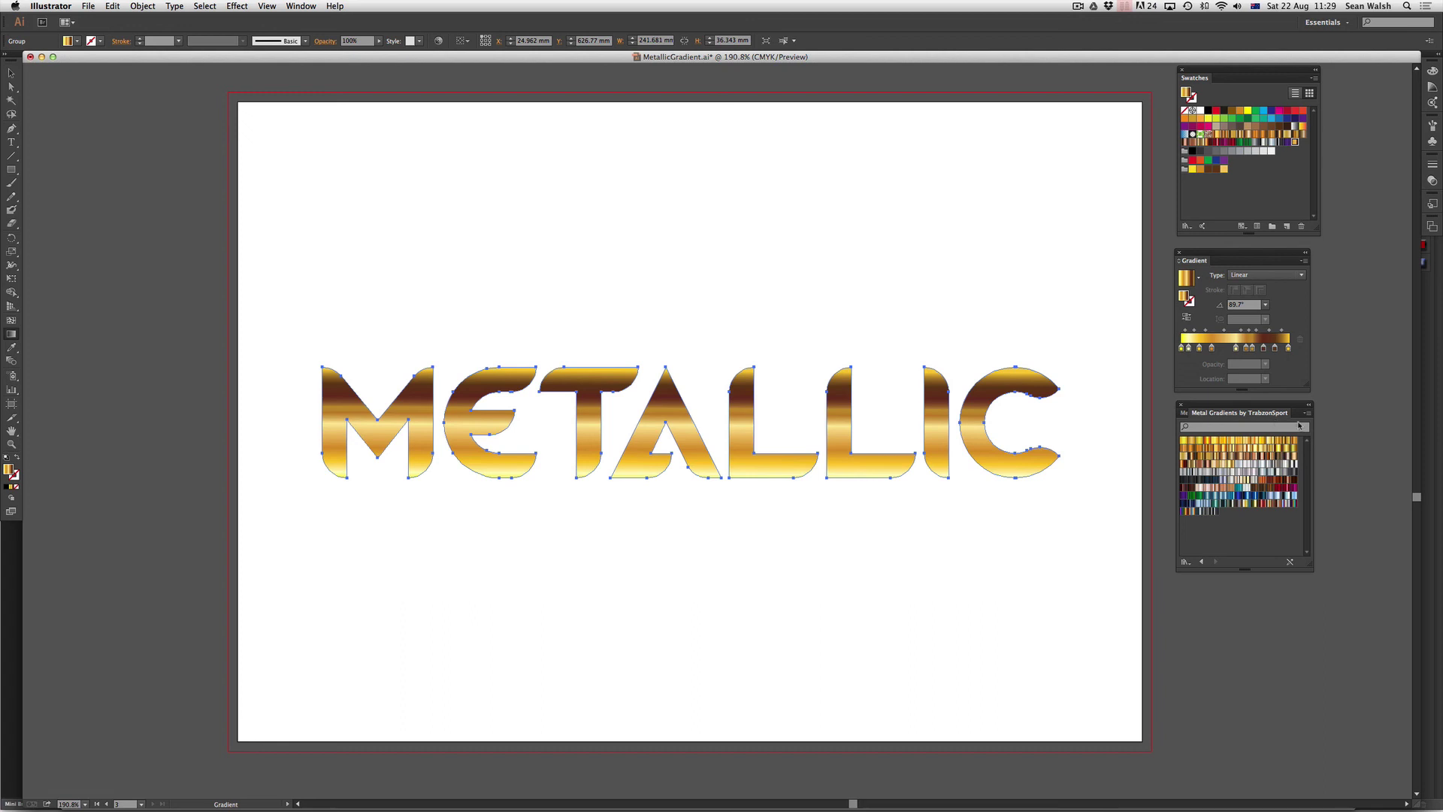
- Scroll up to the artboard showing red, green, silver and purple METALLIC examples
{"action": "scroll", "coordinate": [977, 418], "scroll_direction": "up", "scroll_amount": 15}
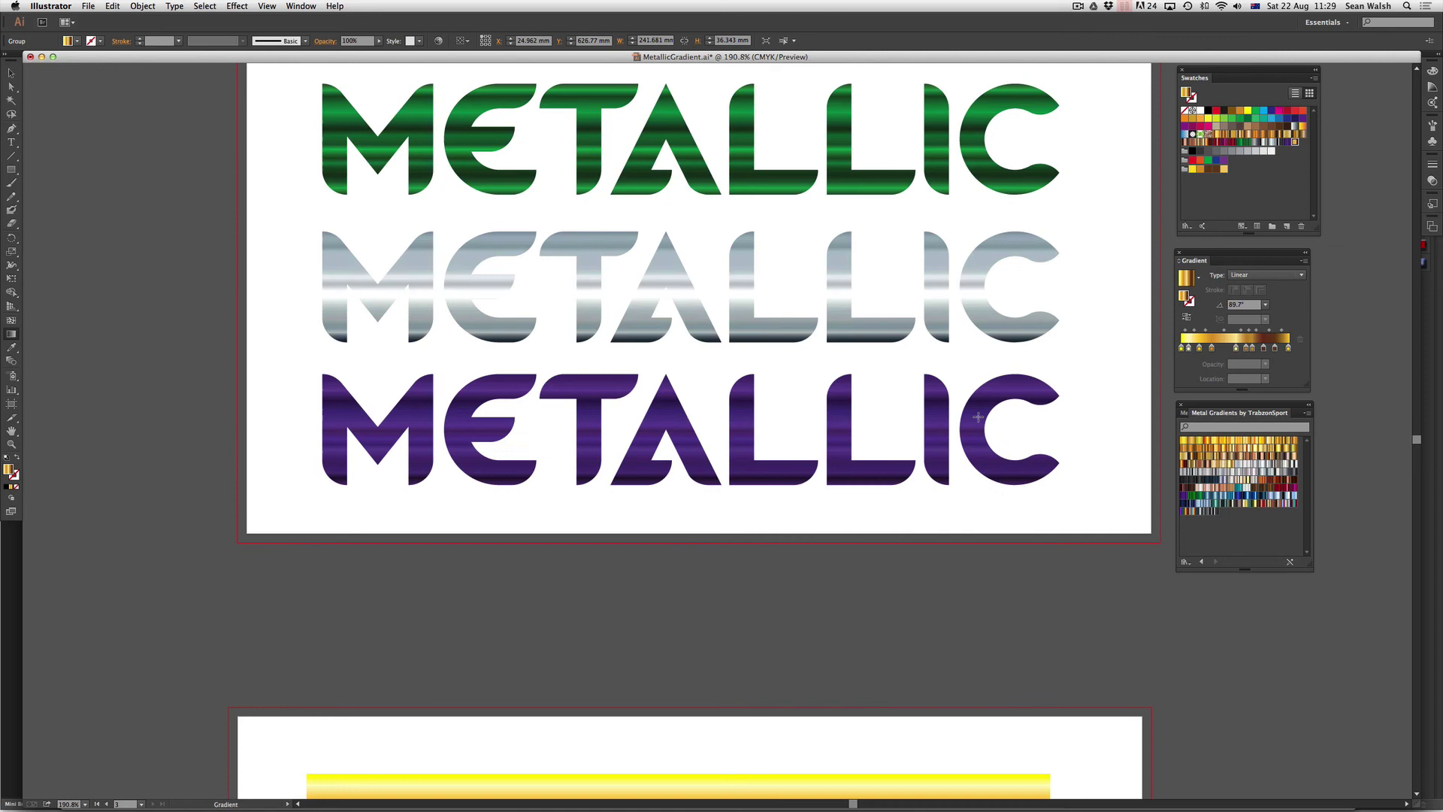
{"action": "scroll", "coordinate": [979, 415], "scroll_direction": "up", "scroll_amount": 3}
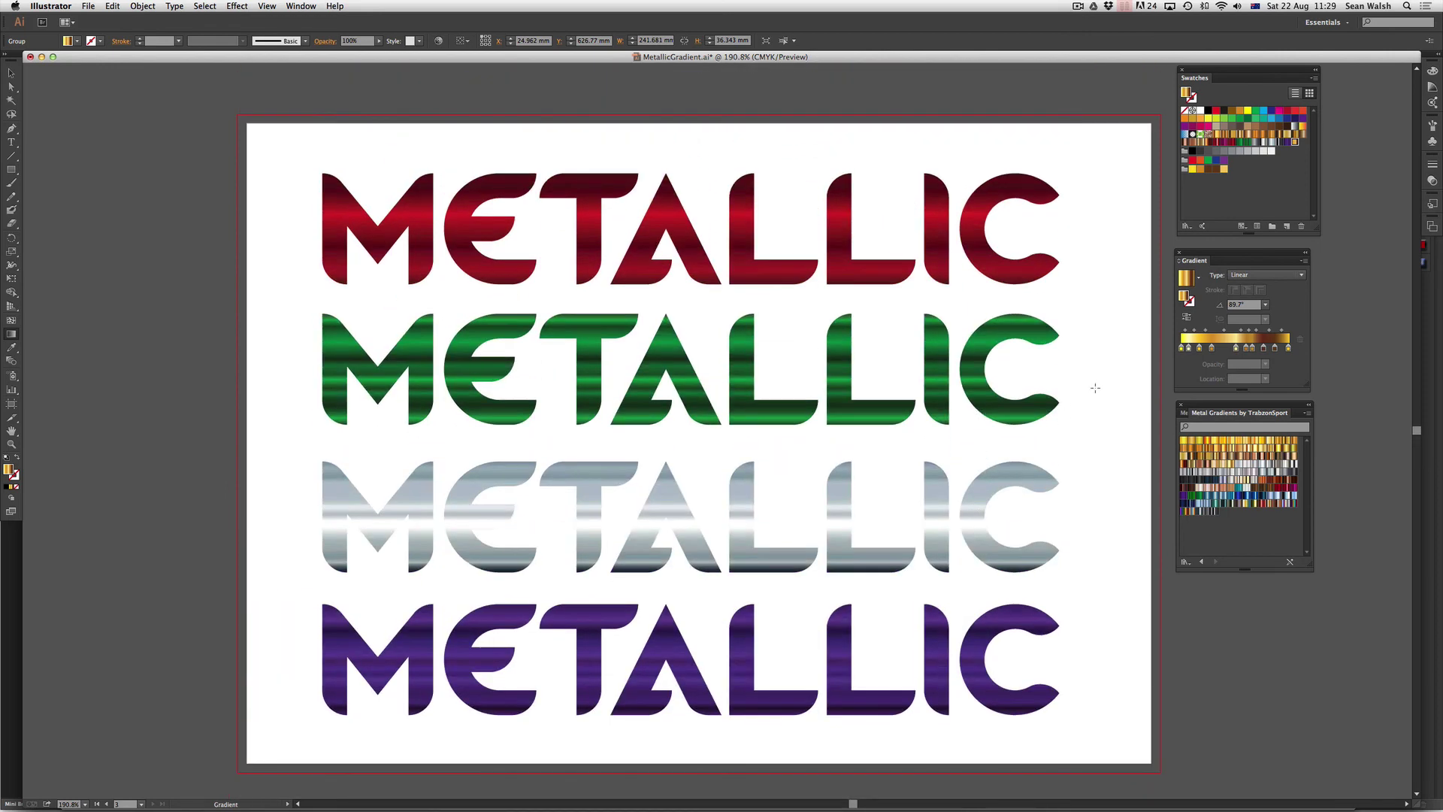